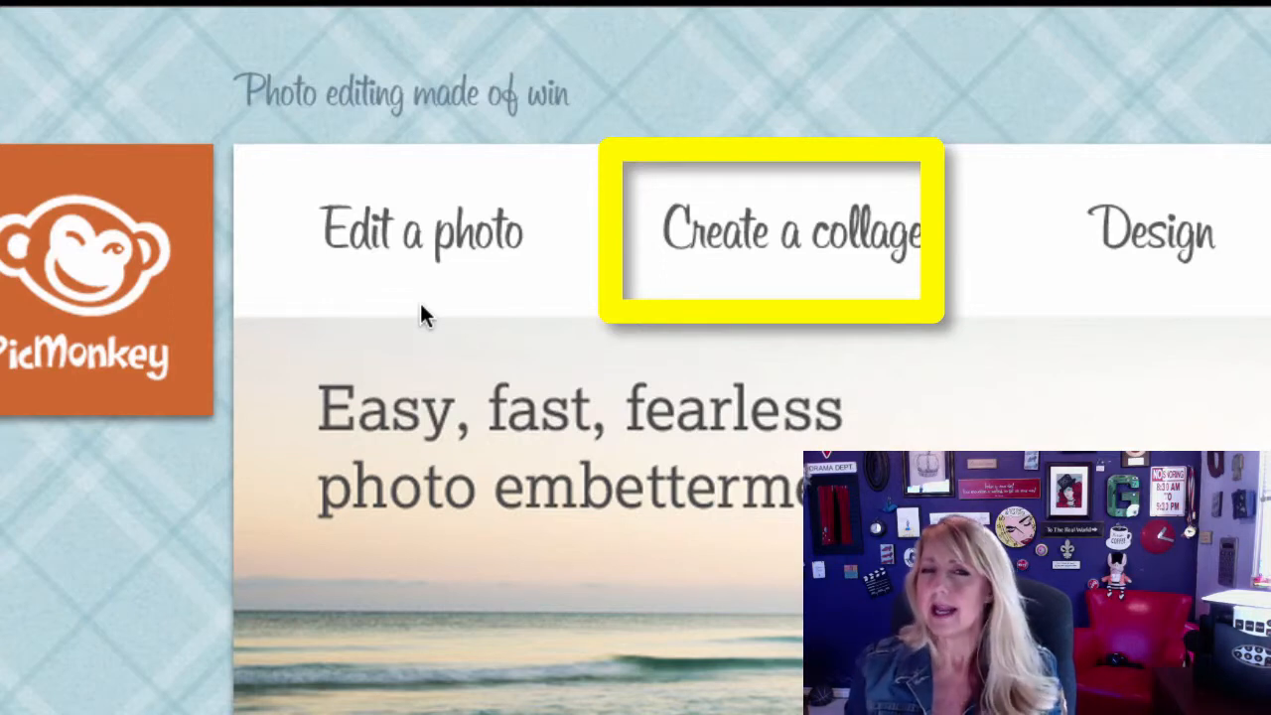
Open the photo "Chairs Stacking up.jpg" from the Photos folder for editing.
{"action": "mouse_move", "coordinate": [438, 283]}
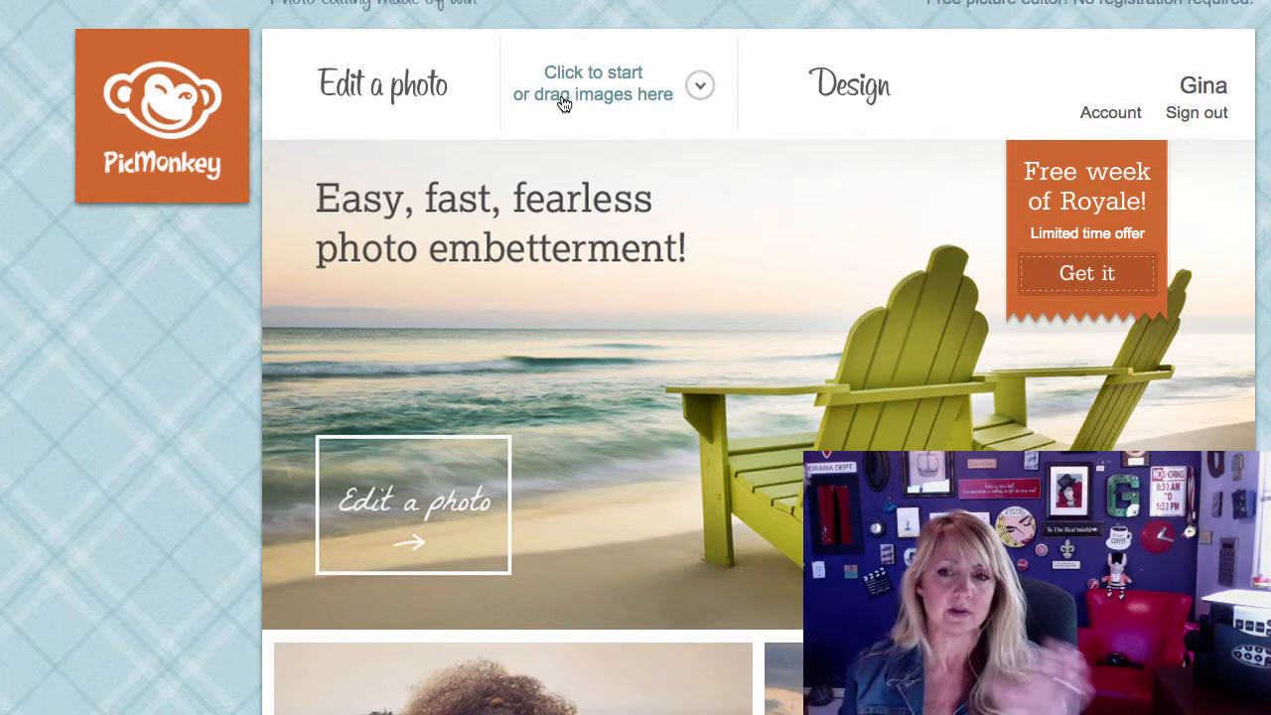
{"action": "mouse_move", "coordinate": [858, 94]}
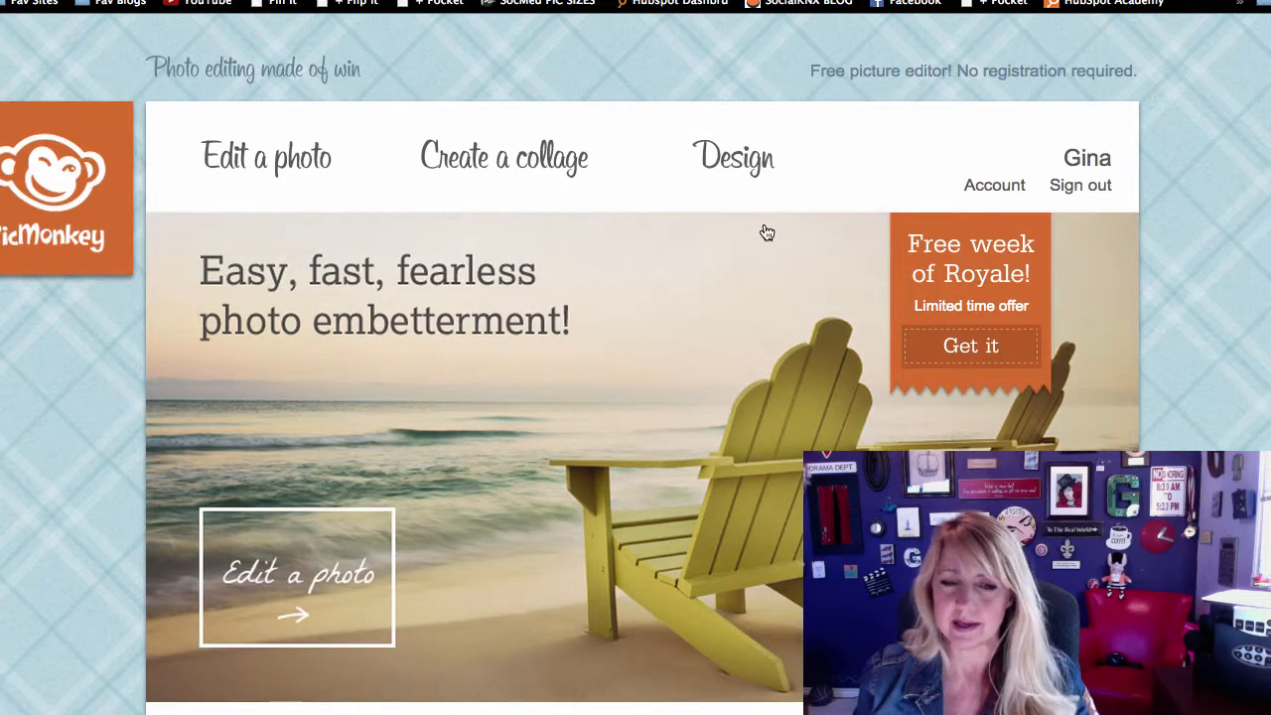
{"action": "mouse_move", "coordinate": [707, 169]}
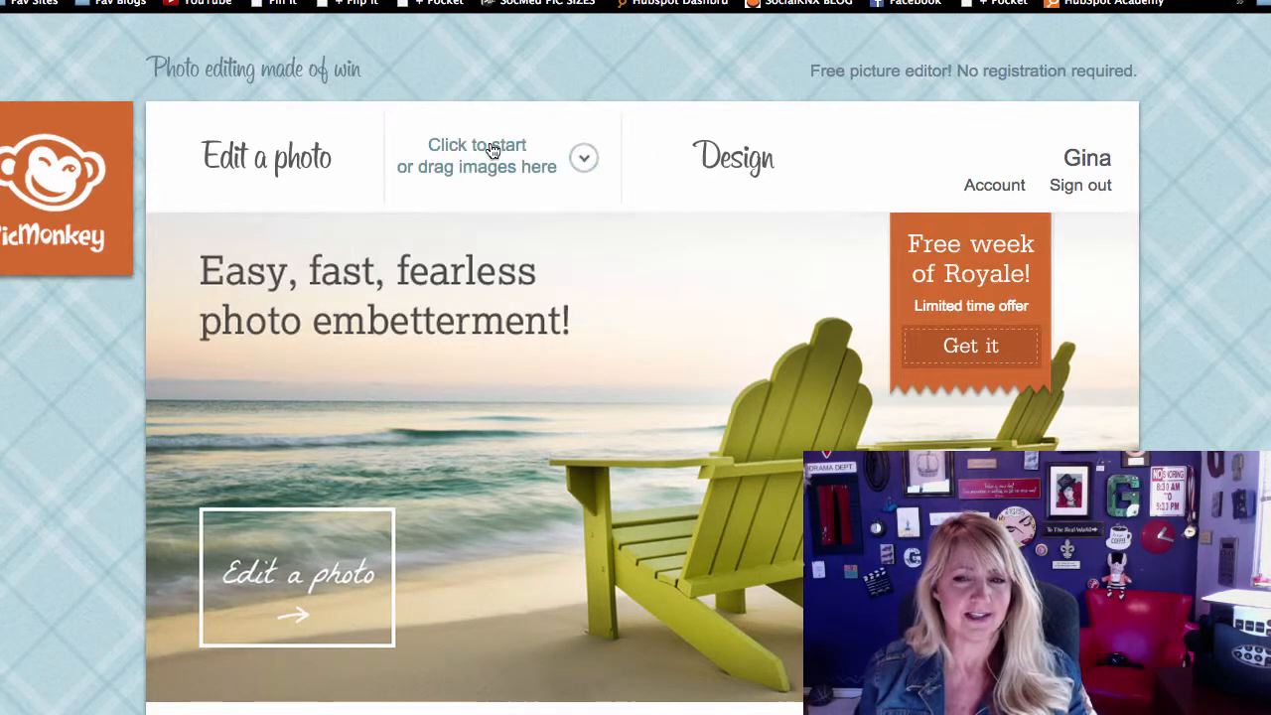
{"action": "mouse_move", "coordinate": [273, 151]}
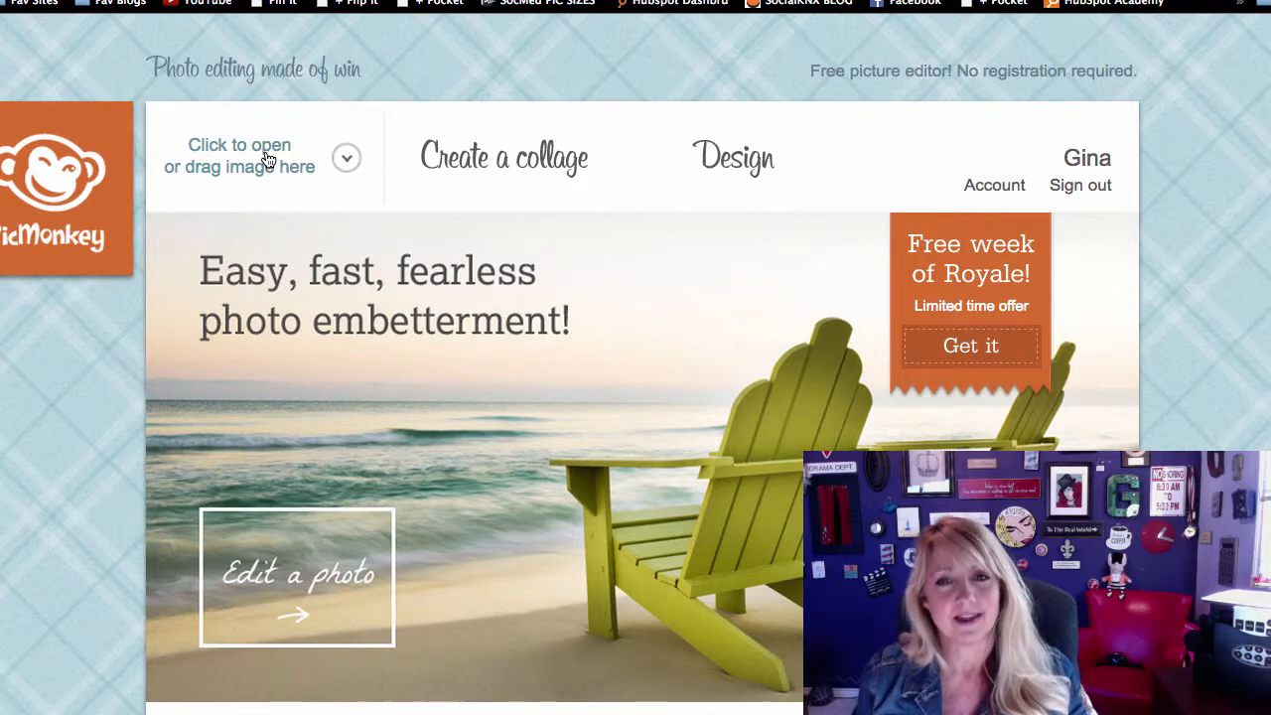
{"action": "left_click", "coordinate": [265, 146]}
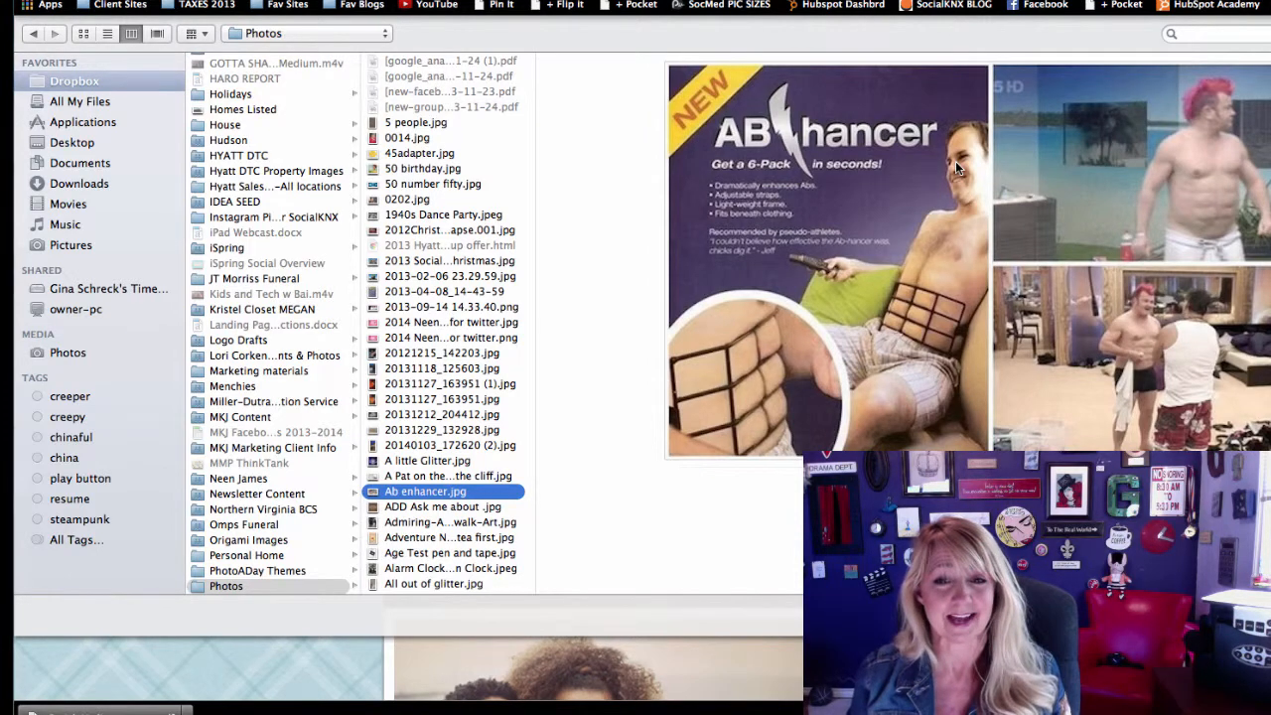
{"action": "scroll", "coordinate": [447, 528], "scroll_direction": "down", "scroll_amount": 1}
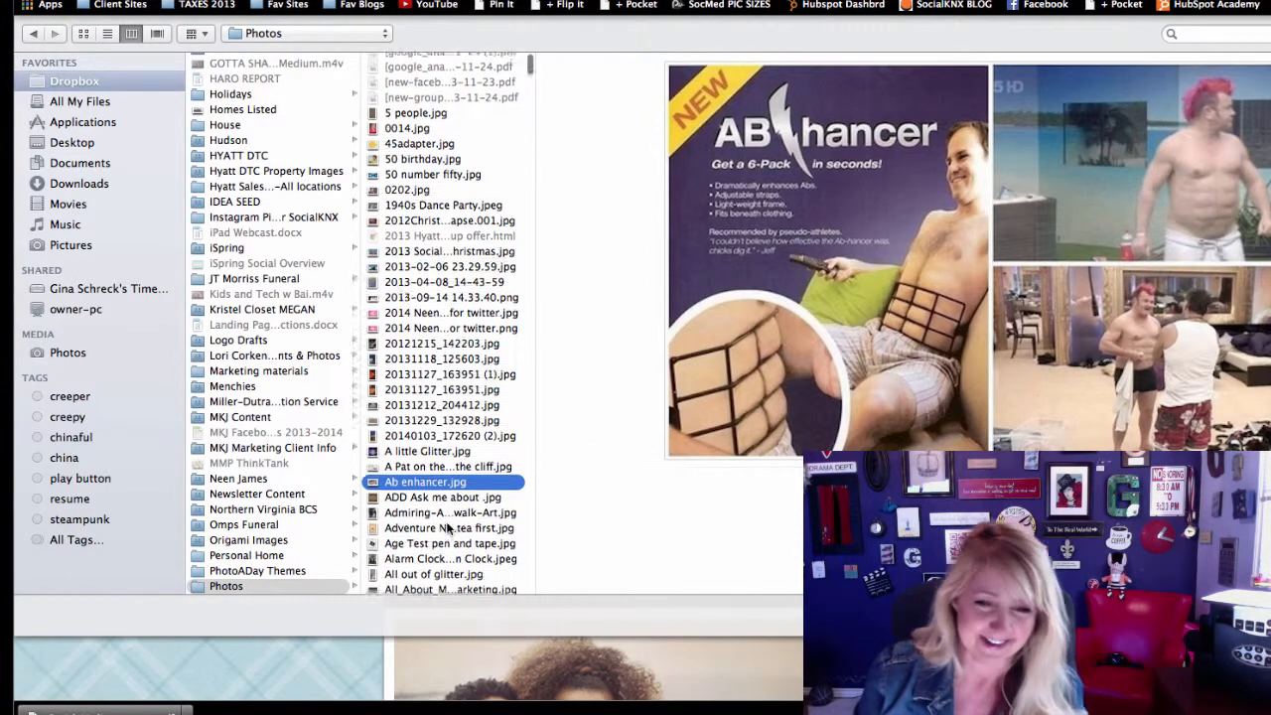
{"action": "scroll", "coordinate": [447, 528], "scroll_direction": "down", "scroll_amount": 5}
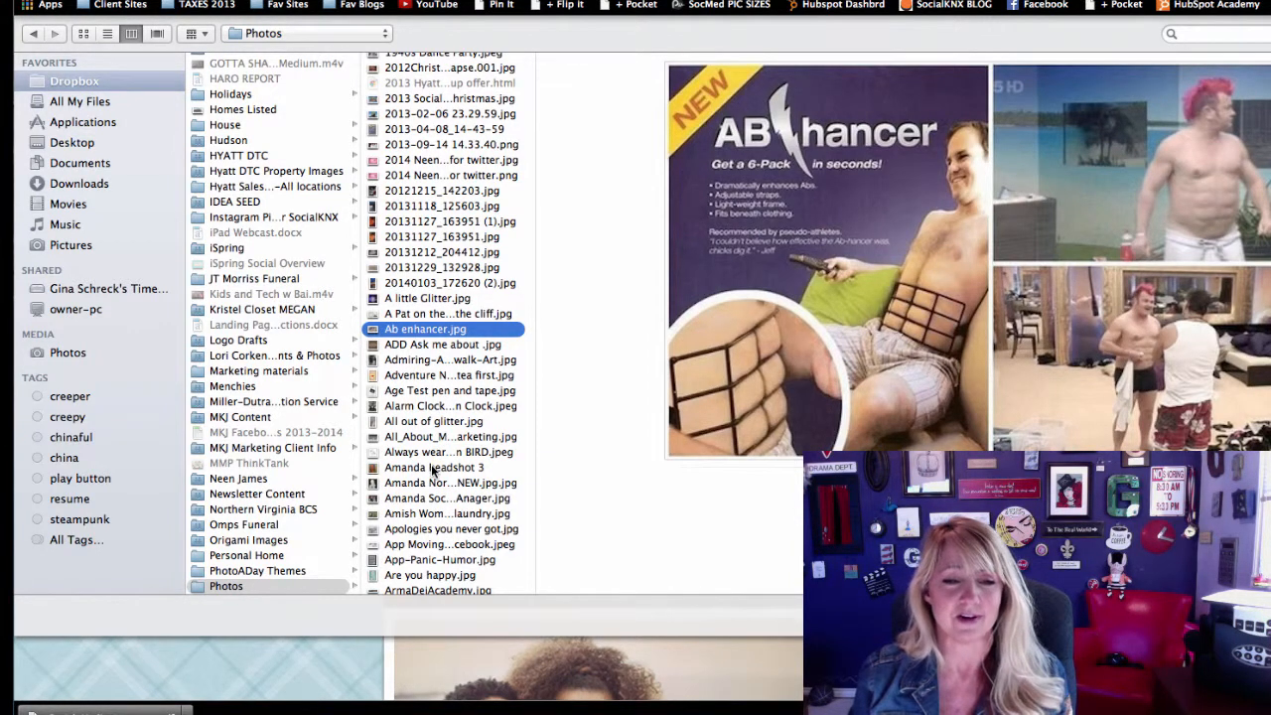
{"action": "scroll", "coordinate": [426, 443], "scroll_direction": "down", "scroll_amount": 10}
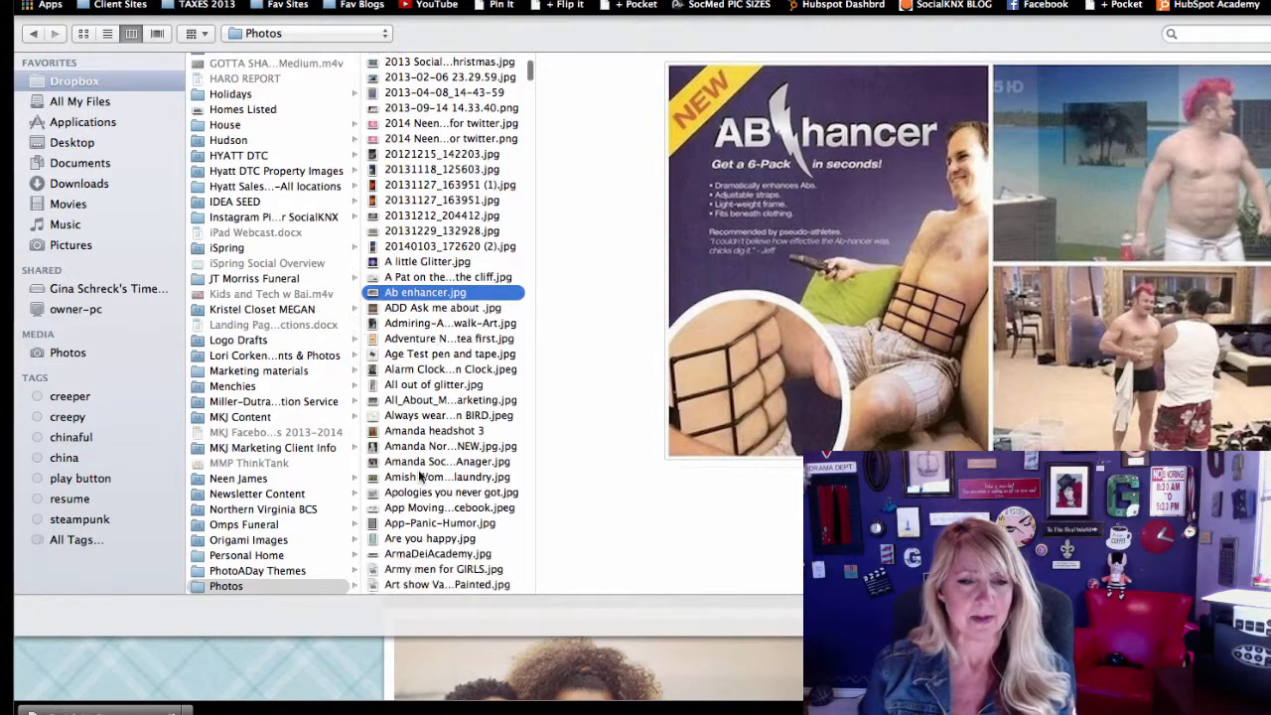
{"action": "left_click", "coordinate": [418, 469]}
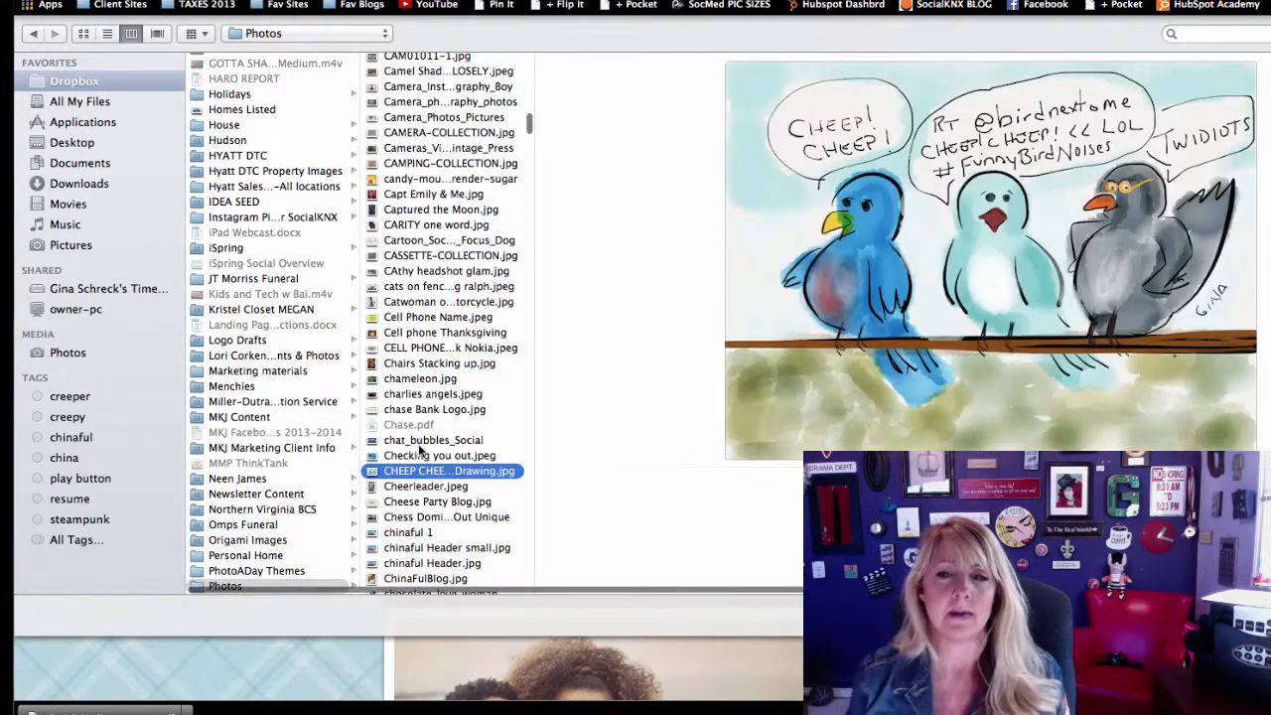
{"action": "left_click", "coordinate": [435, 365]}
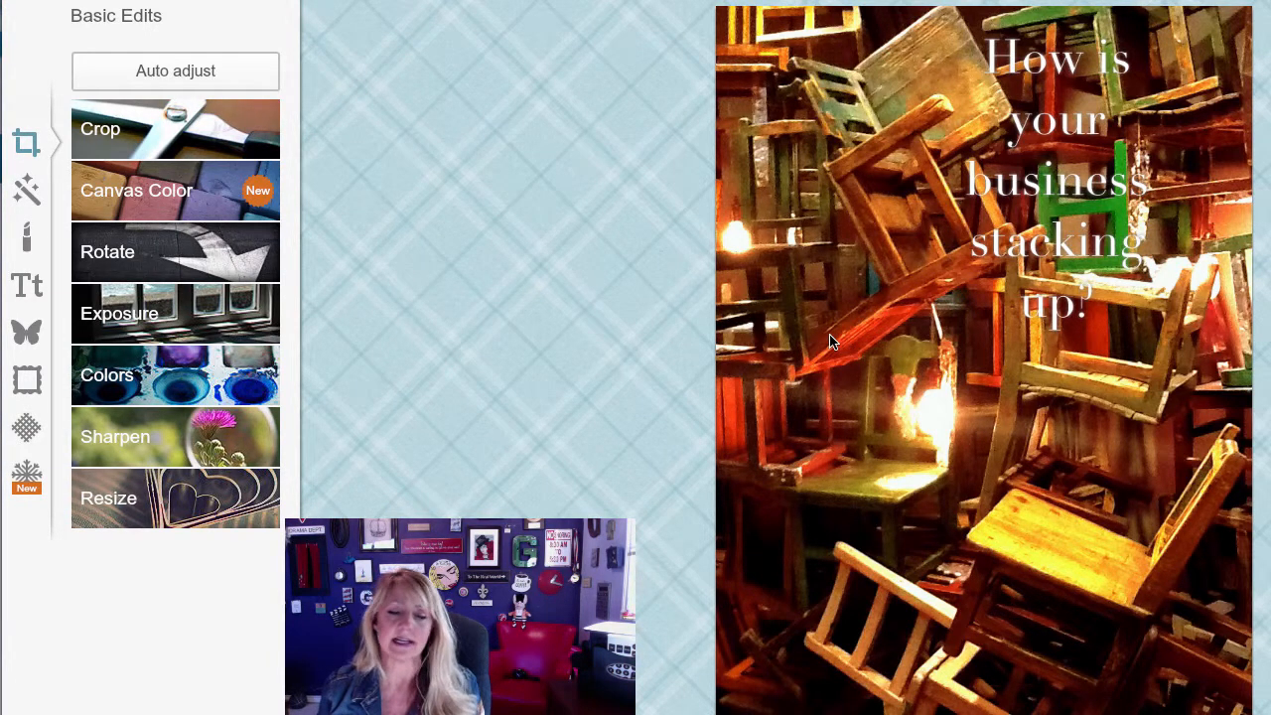
Start resizing the photo and set its width to 100 pixels with proportions kept.
{"action": "left_click", "coordinate": [183, 513]}
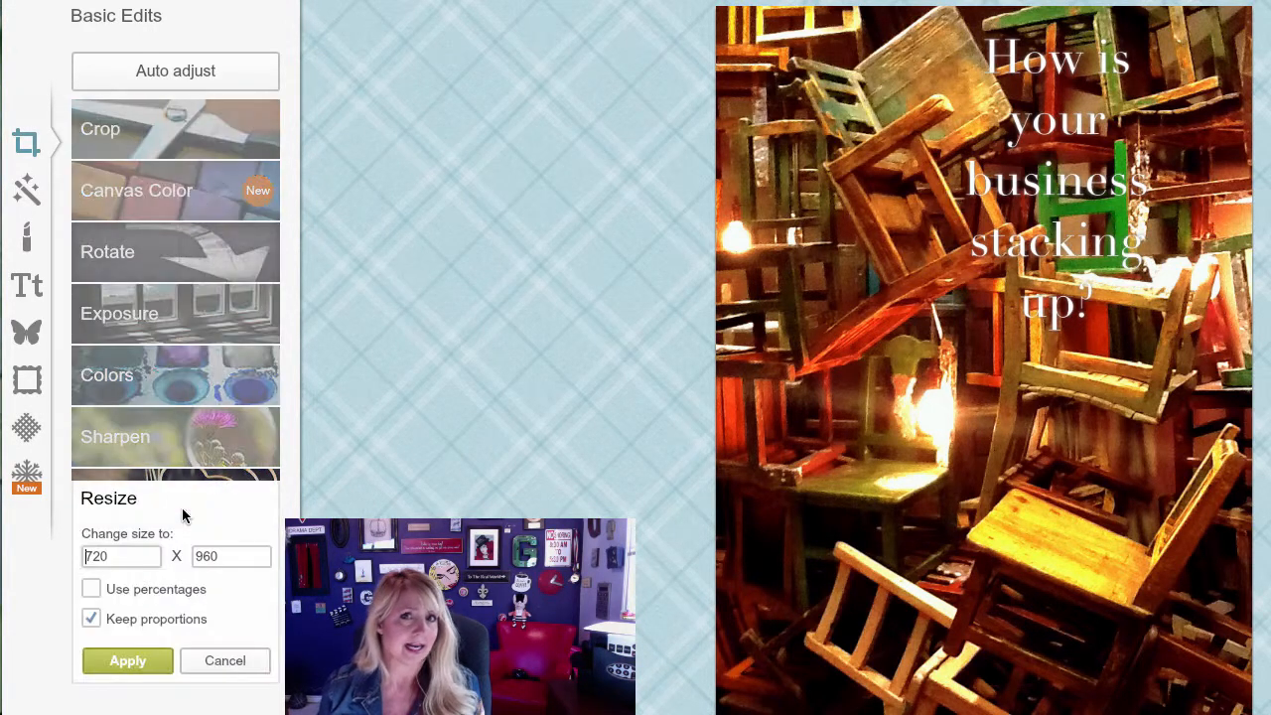
{"action": "double_click", "coordinate": [120, 556]}
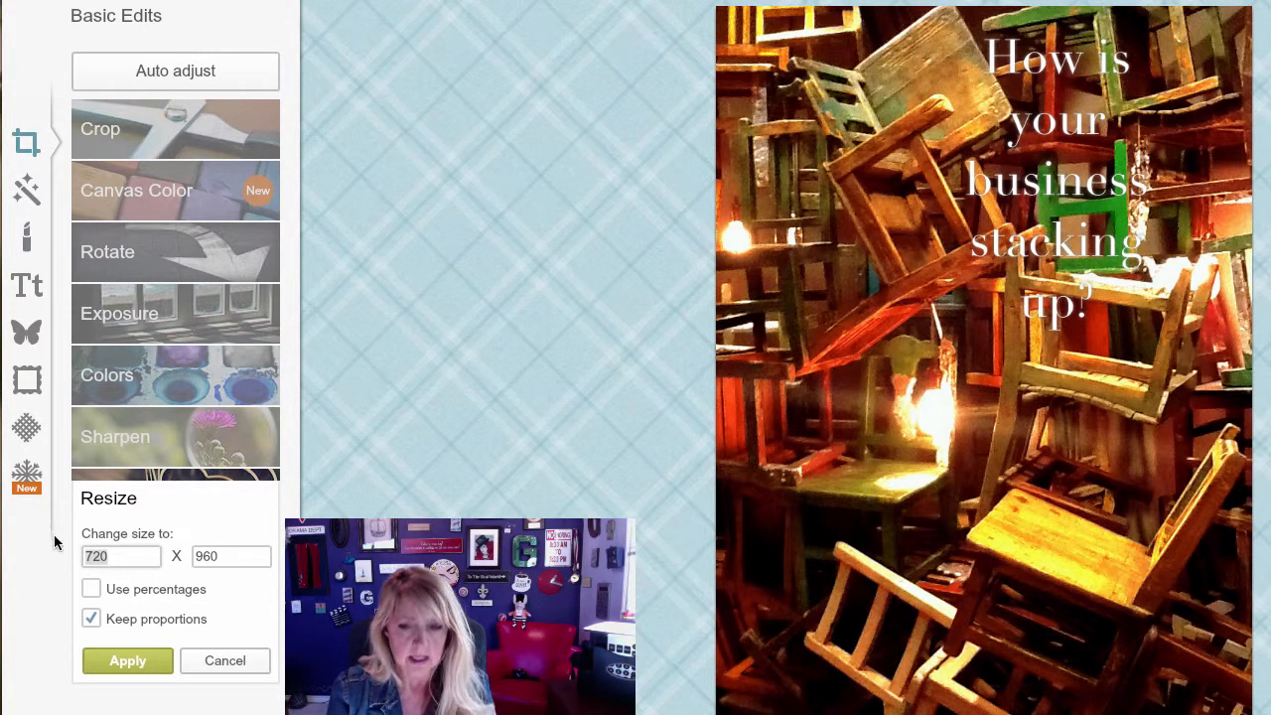
{"action": "type", "text": "100"}
{"action": "key", "text": "Tab"}
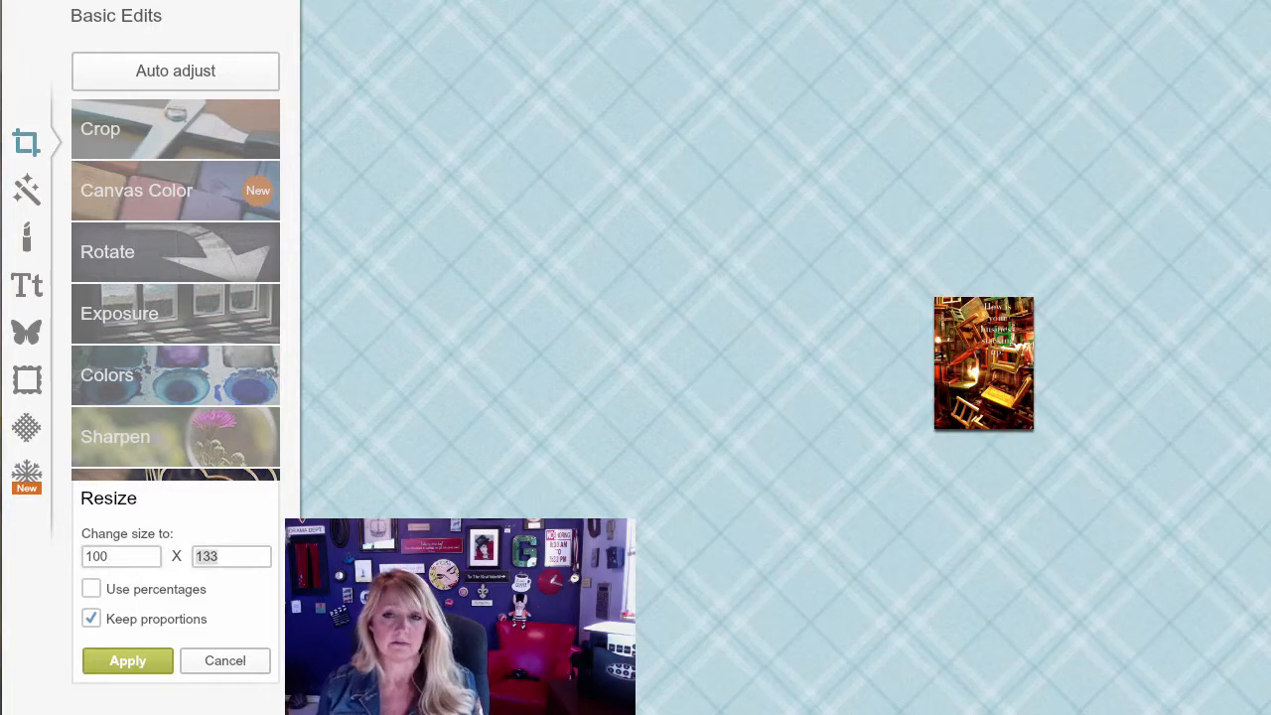
Resize the photo to 1500 x 1500 pixels without keeping its proportions and apply the change.
{"action": "type", "text": "1500"}
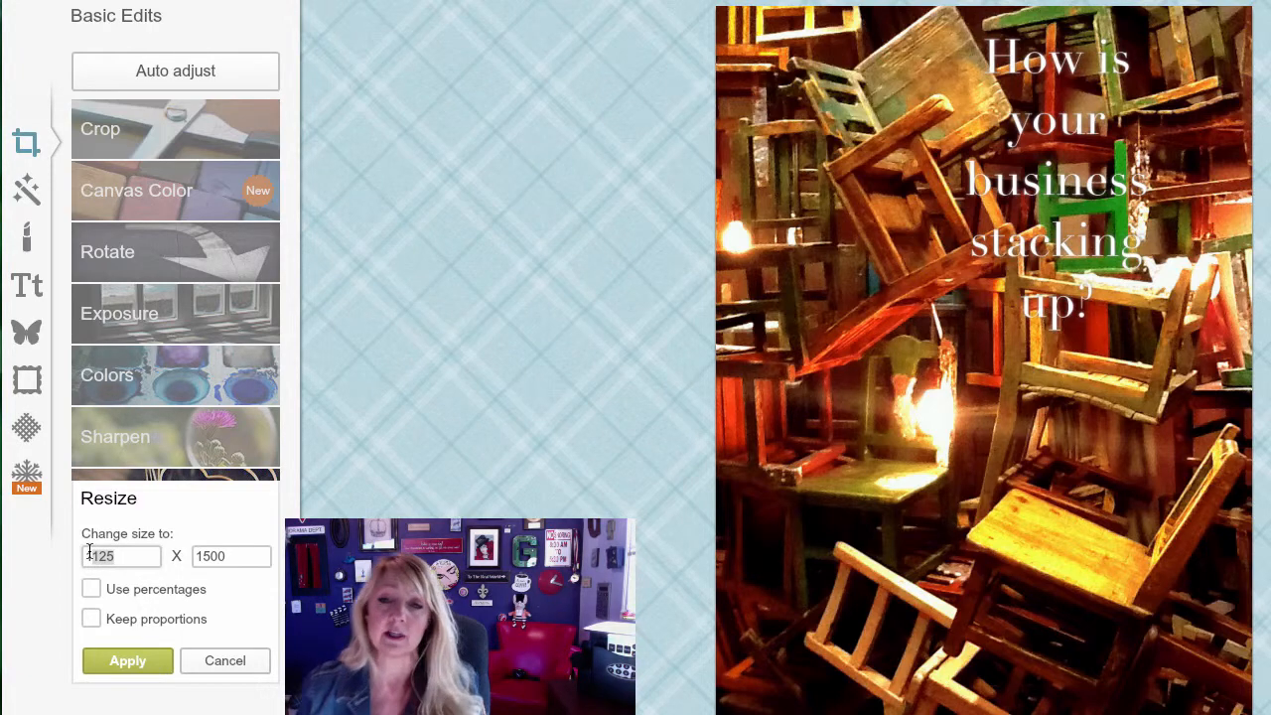
{"action": "type", "text": "1500"}
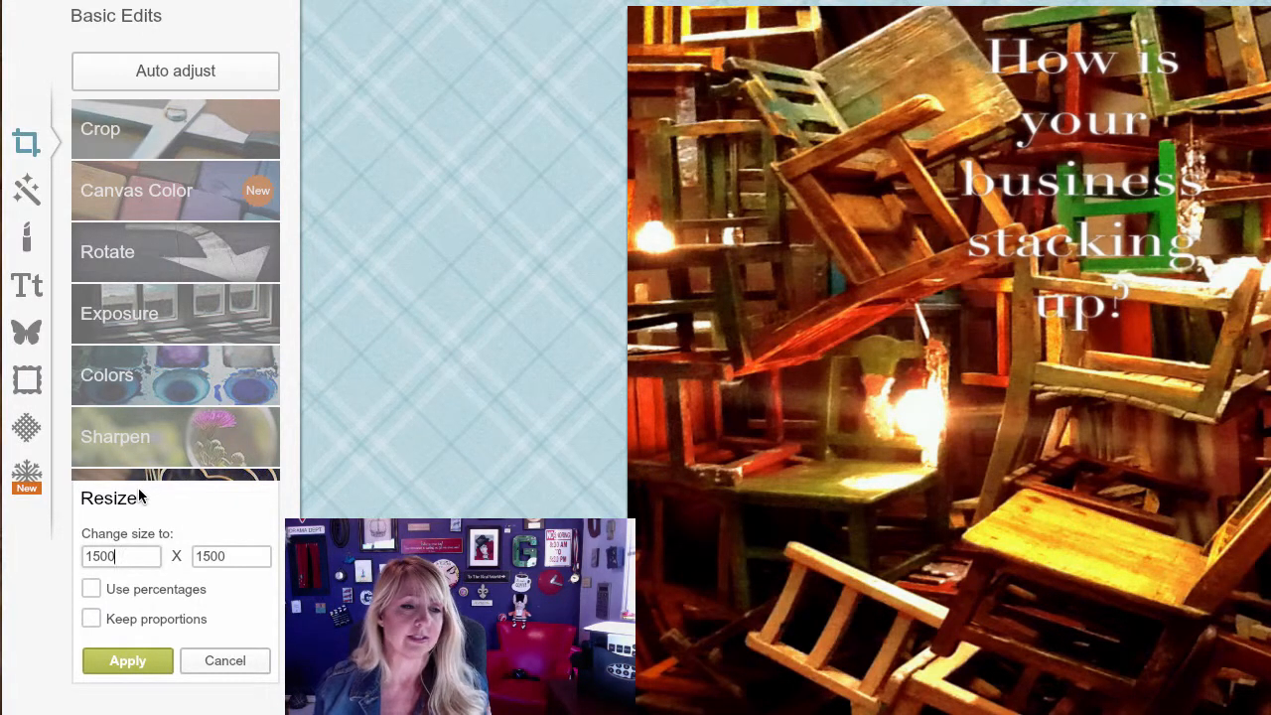
{"action": "left_click", "coordinate": [128, 660]}
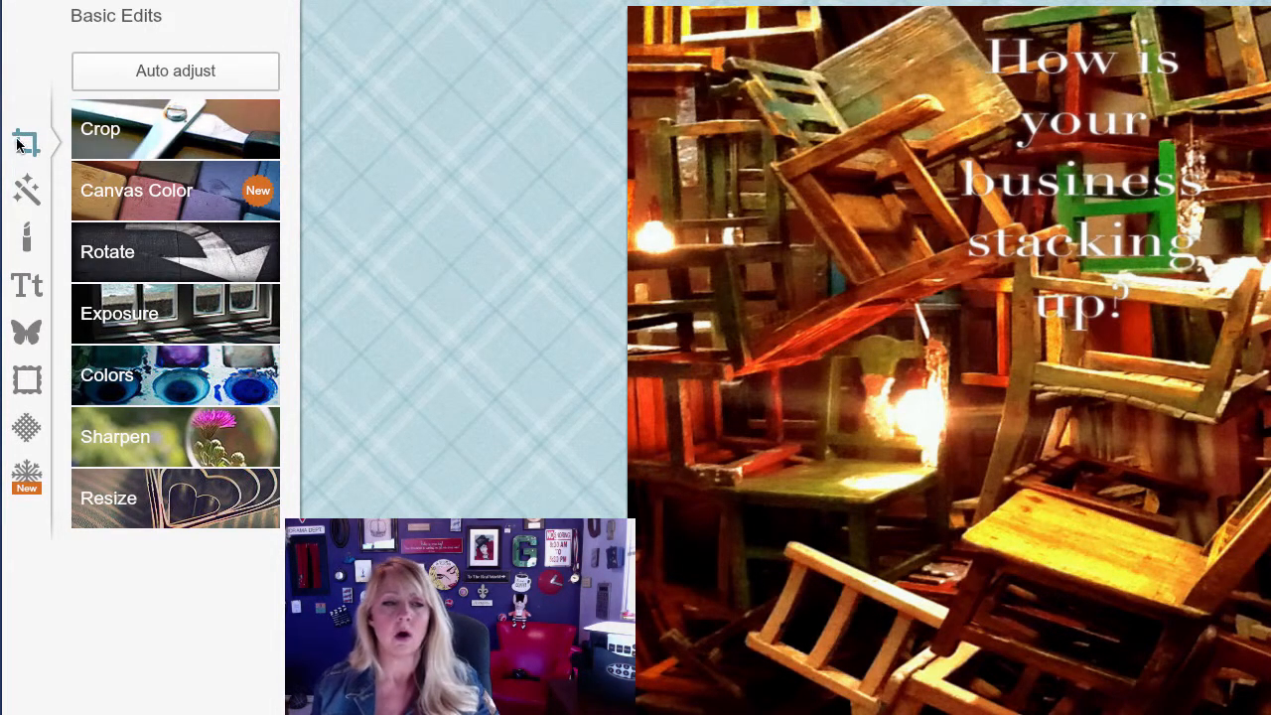
Try the Cross Process effect on the photo and discard it.
{"action": "left_click", "coordinate": [29, 191]}
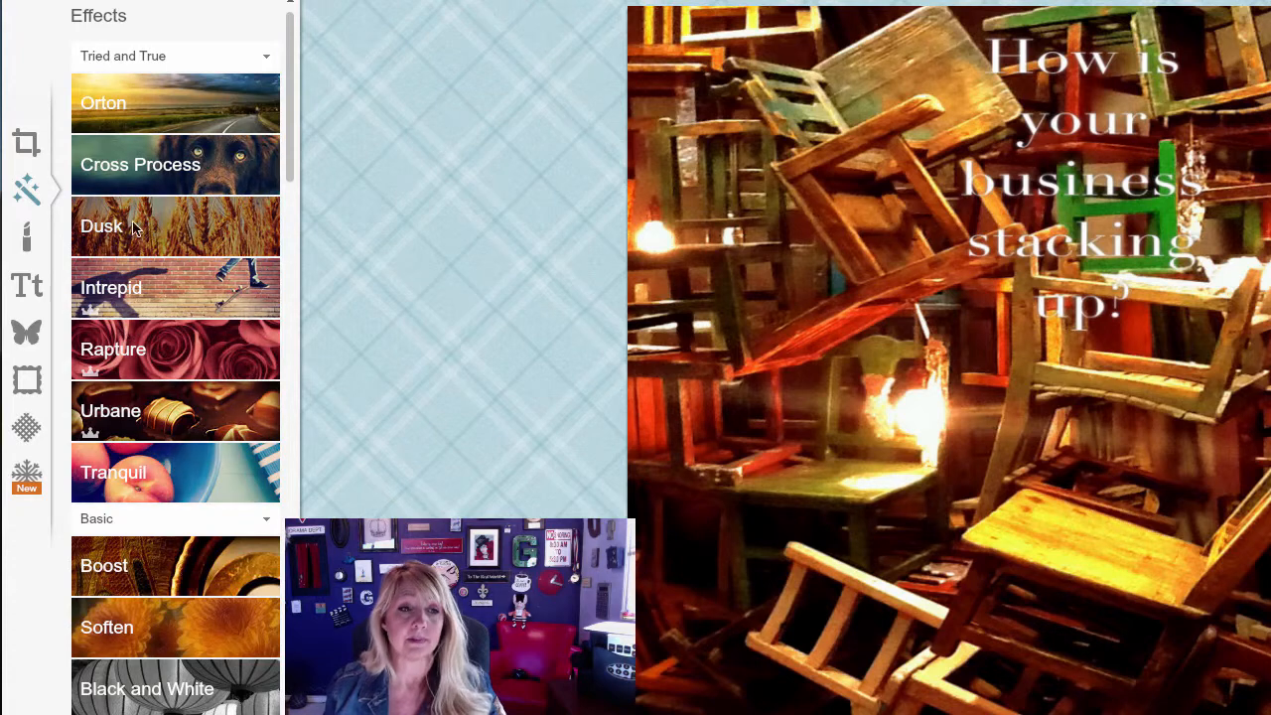
{"action": "left_click", "coordinate": [130, 167]}
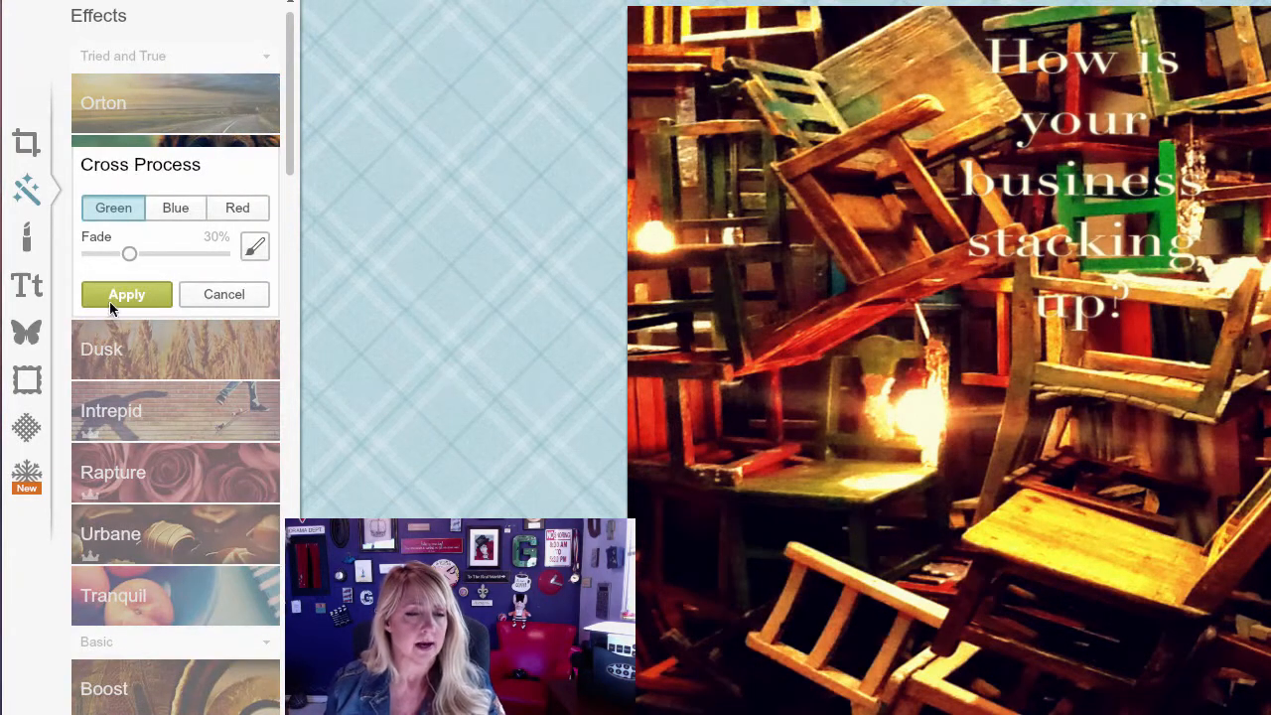
{"action": "left_click", "coordinate": [201, 299]}
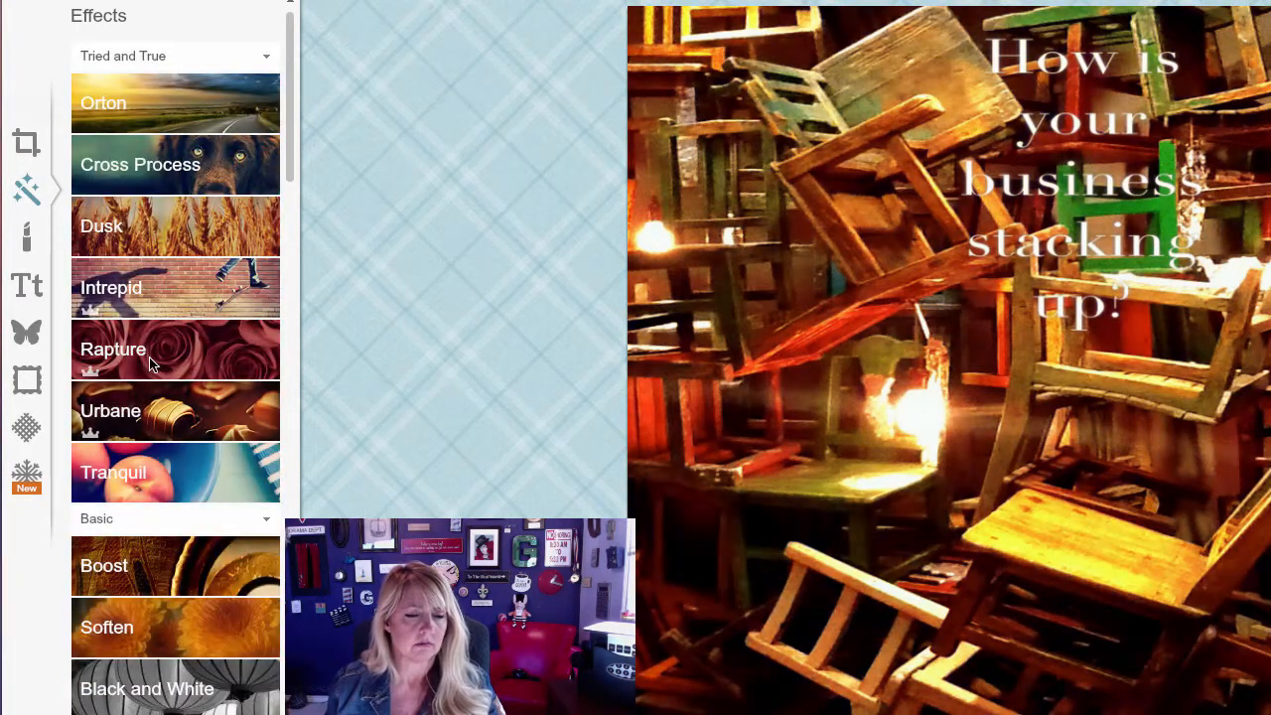
Try the Focal B&W effect with a focal size of 7% on the photo and discard it.
{"action": "scroll", "coordinate": [151, 362], "scroll_direction": "down", "scroll_amount": 10}
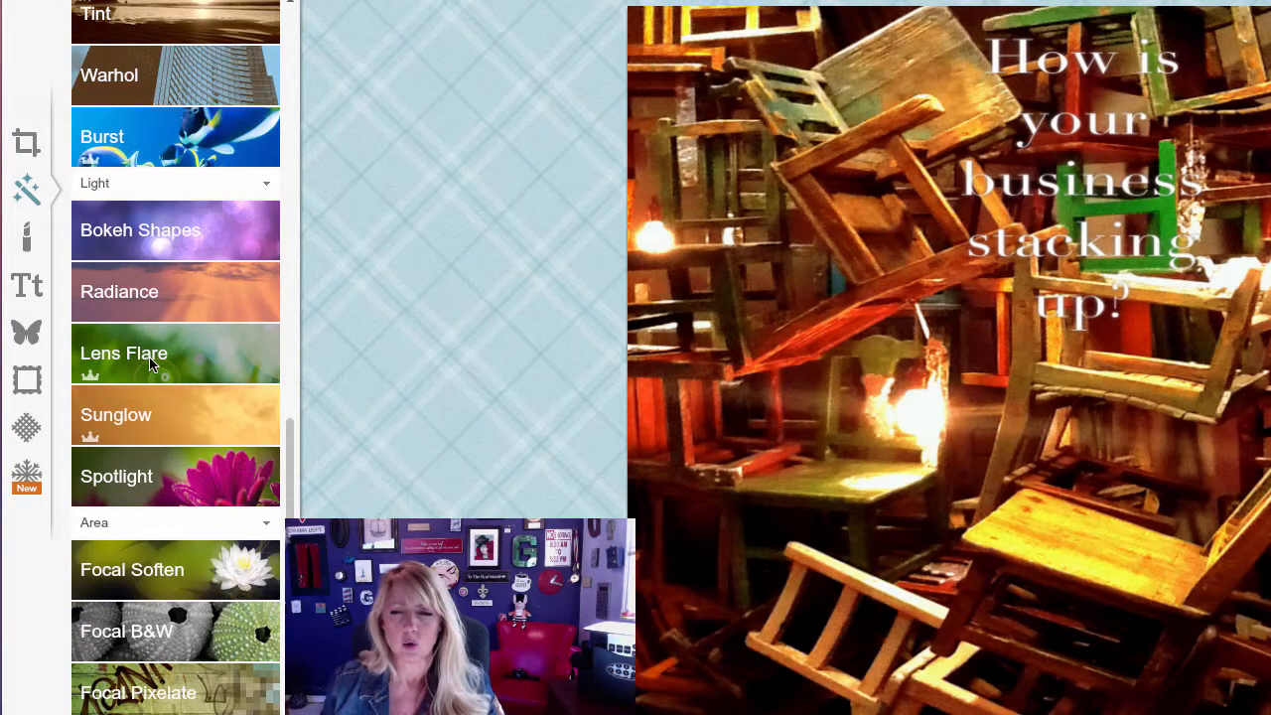
{"action": "left_click_drag", "start_coordinate": [285, 457], "coordinate": [290, 491]}
{"action": "left_click", "coordinate": [139, 512]}
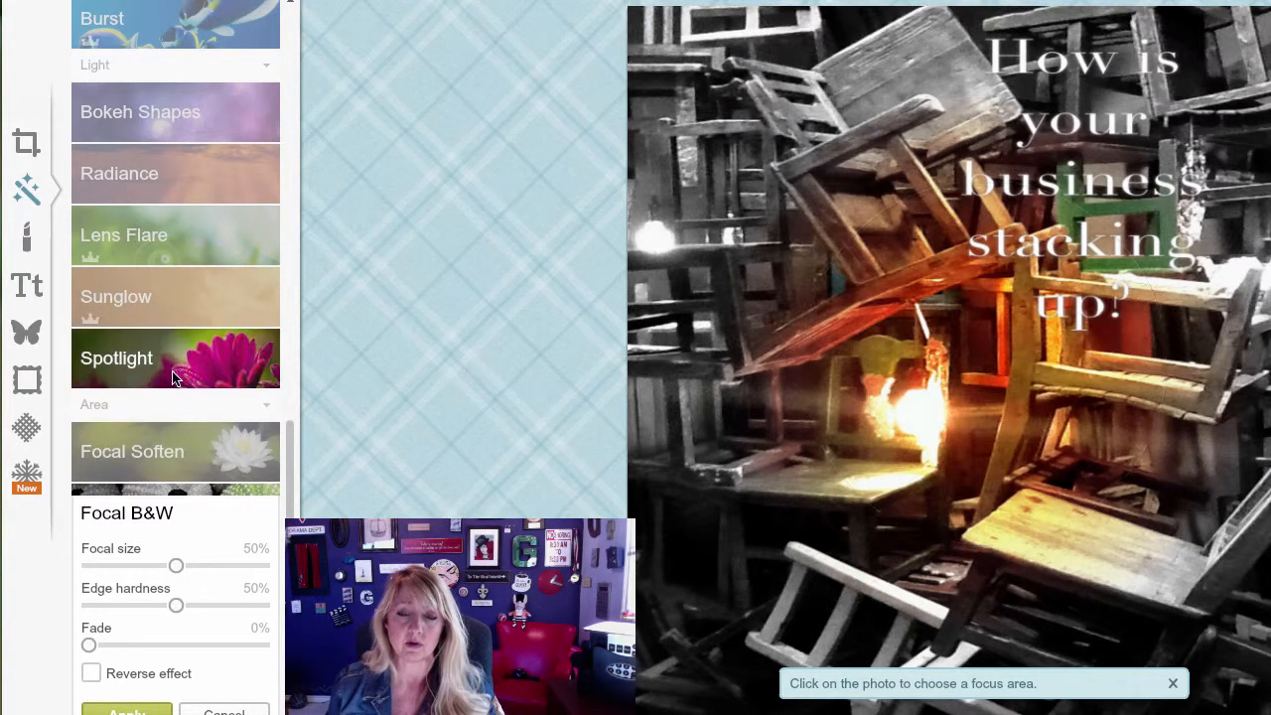
{"action": "left_click_drag", "start_coordinate": [176, 567], "coordinate": [100, 570]}
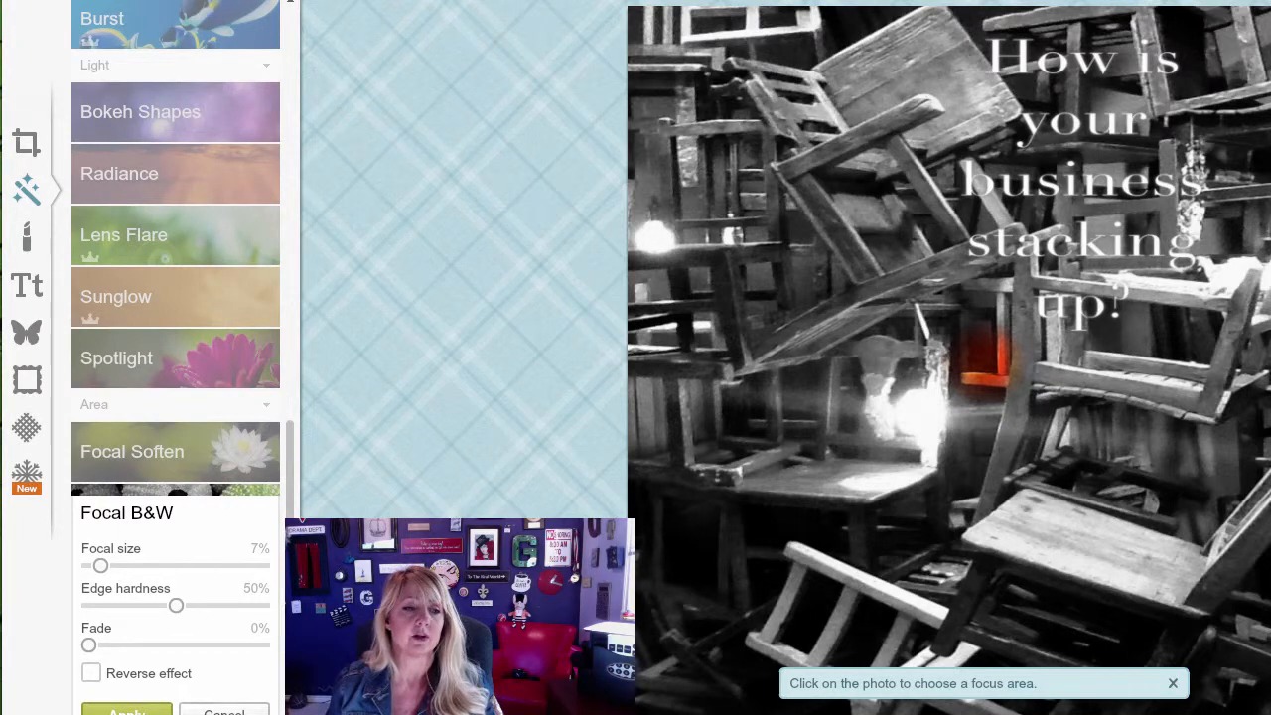
{"action": "left_click", "coordinate": [224, 711]}
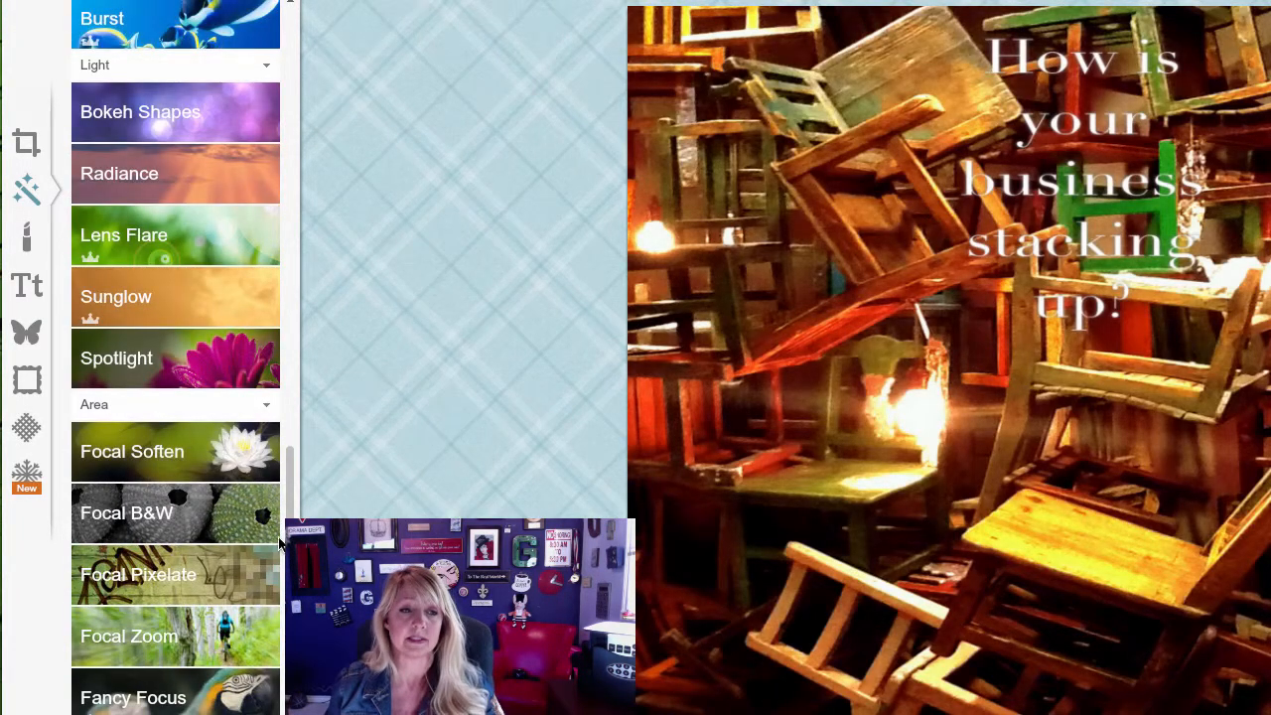
Apply the Infrared effect to the whole photo with a fade of 0%.
{"action": "scroll", "coordinate": [280, 542], "scroll_direction": "down", "scroll_amount": 4}
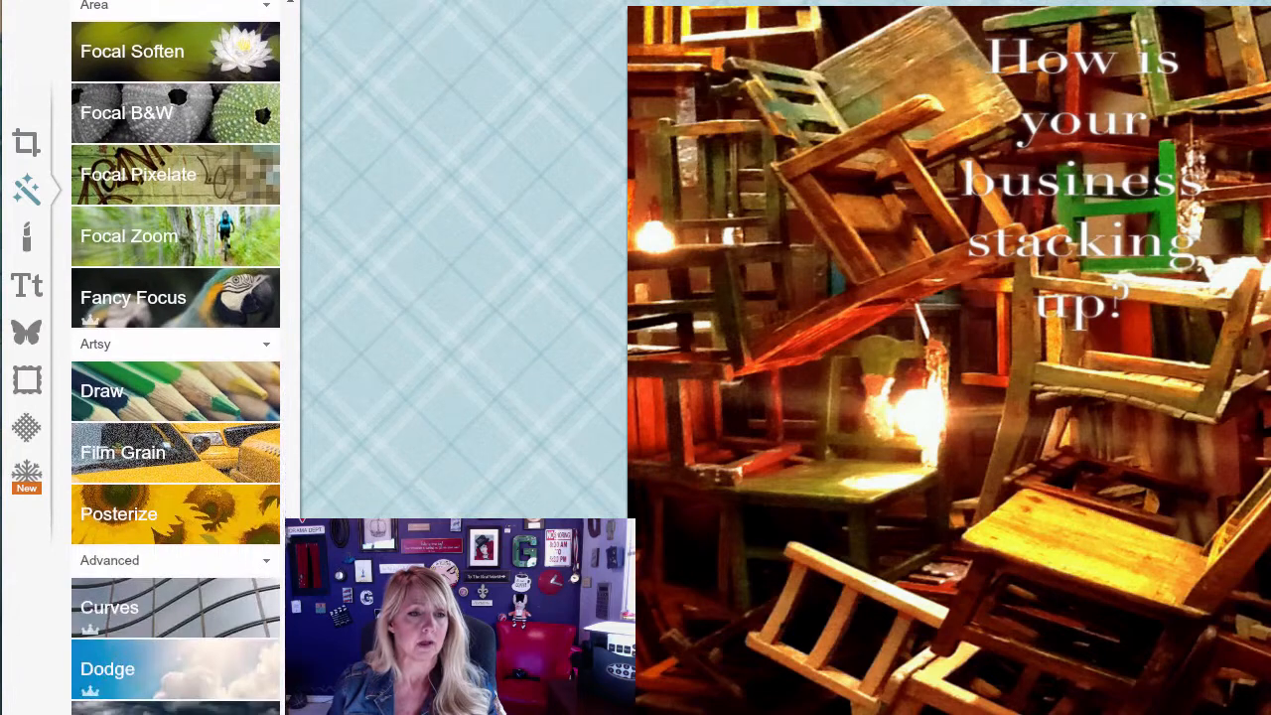
{"action": "scroll", "coordinate": [278, 685], "scroll_direction": "down", "scroll_amount": 1}
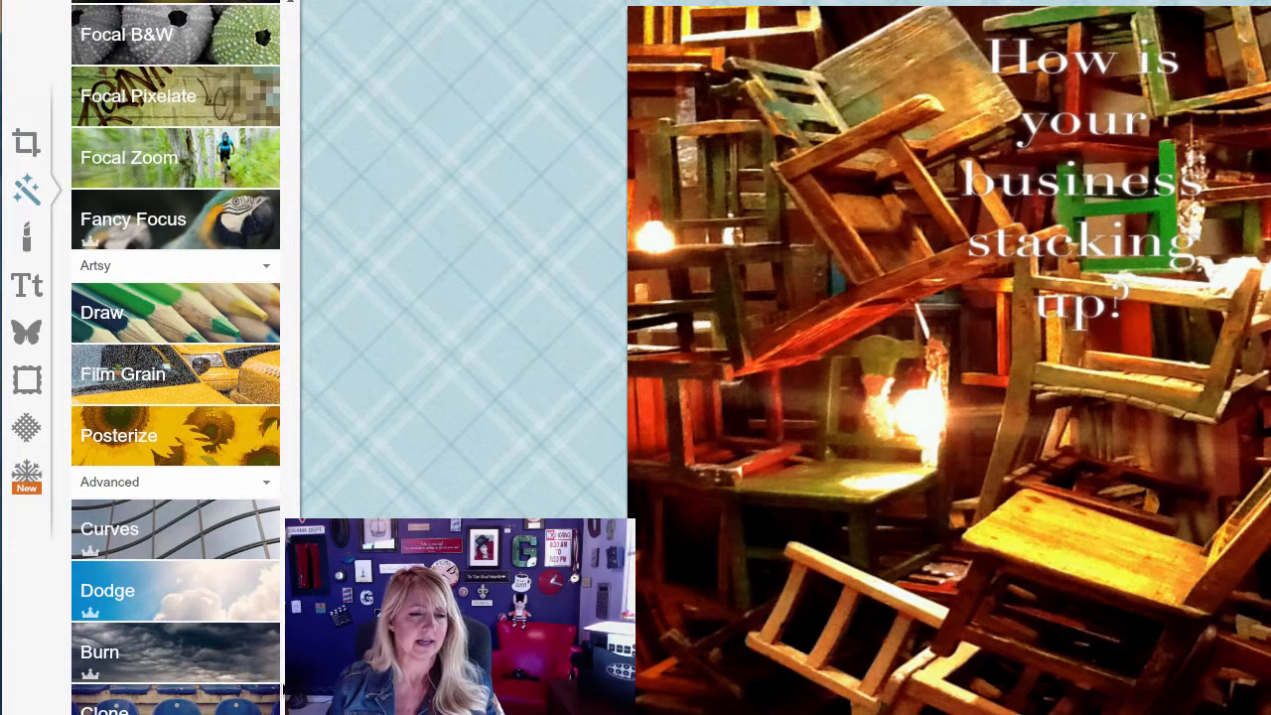
{"action": "scroll", "coordinate": [249, 491], "scroll_direction": "up", "scroll_amount": 8}
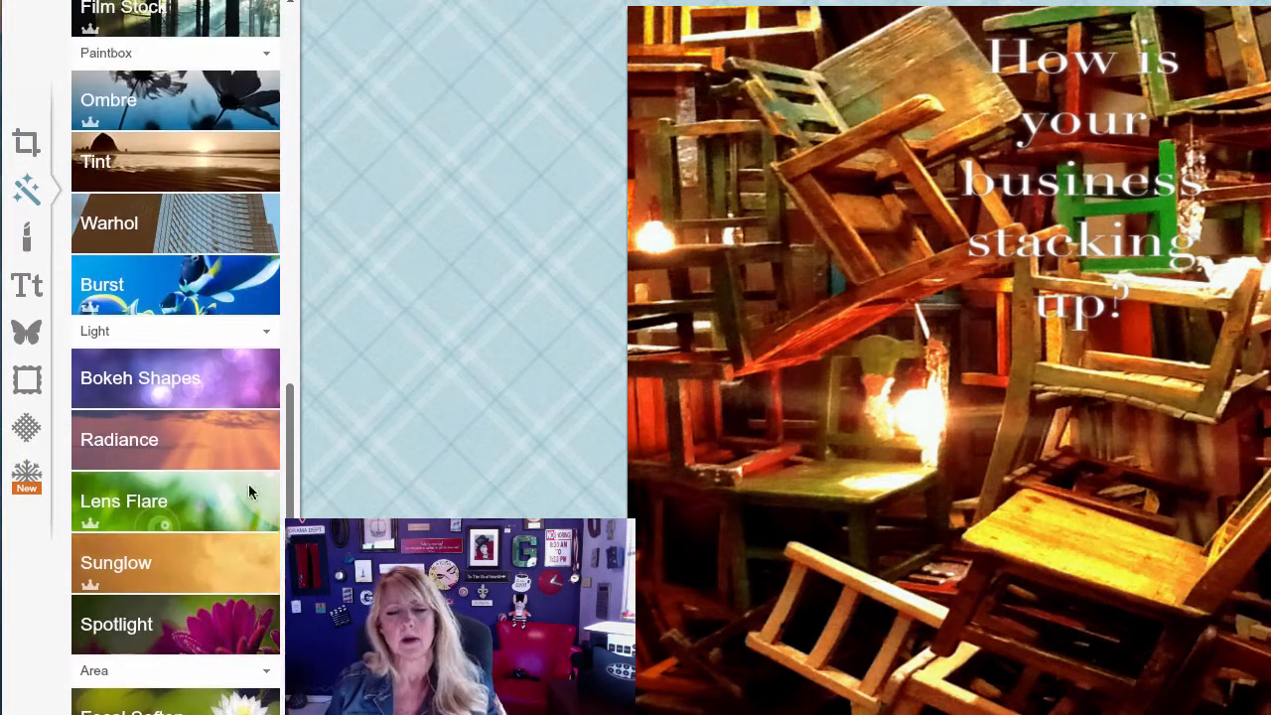
{"action": "scroll", "coordinate": [250, 484], "scroll_direction": "up", "scroll_amount": 6}
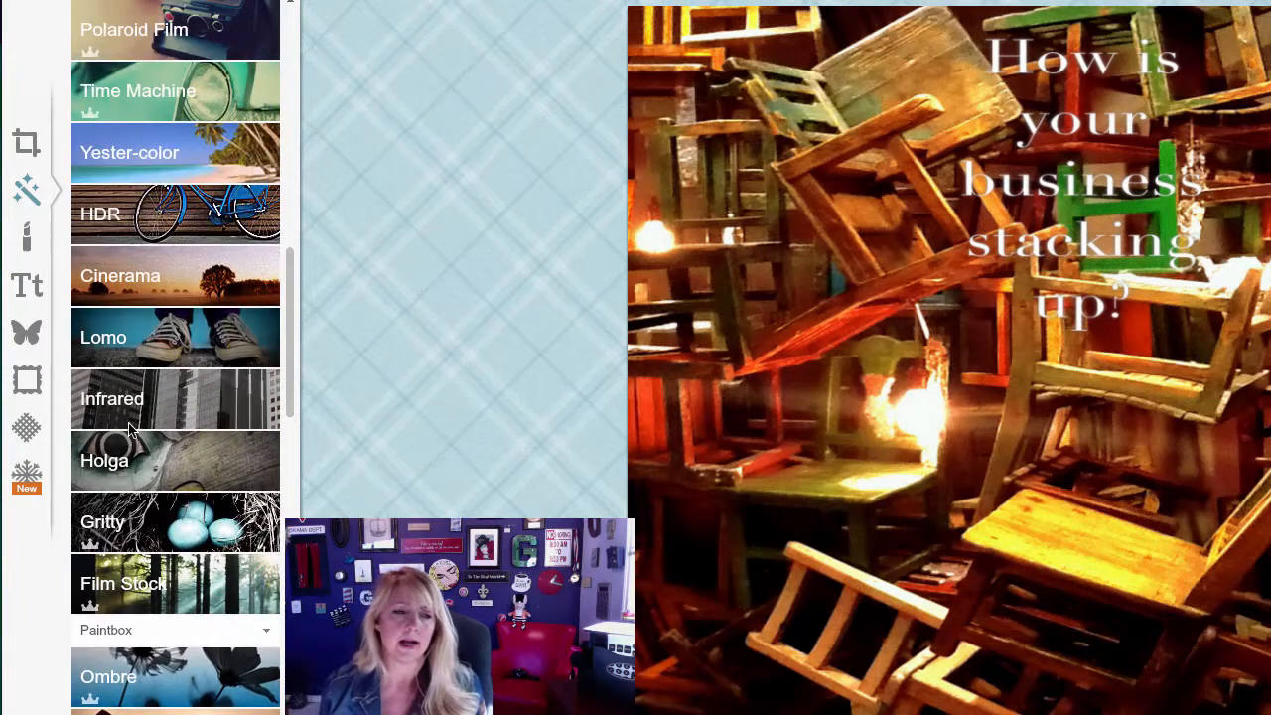
{"action": "left_click", "coordinate": [146, 401]}
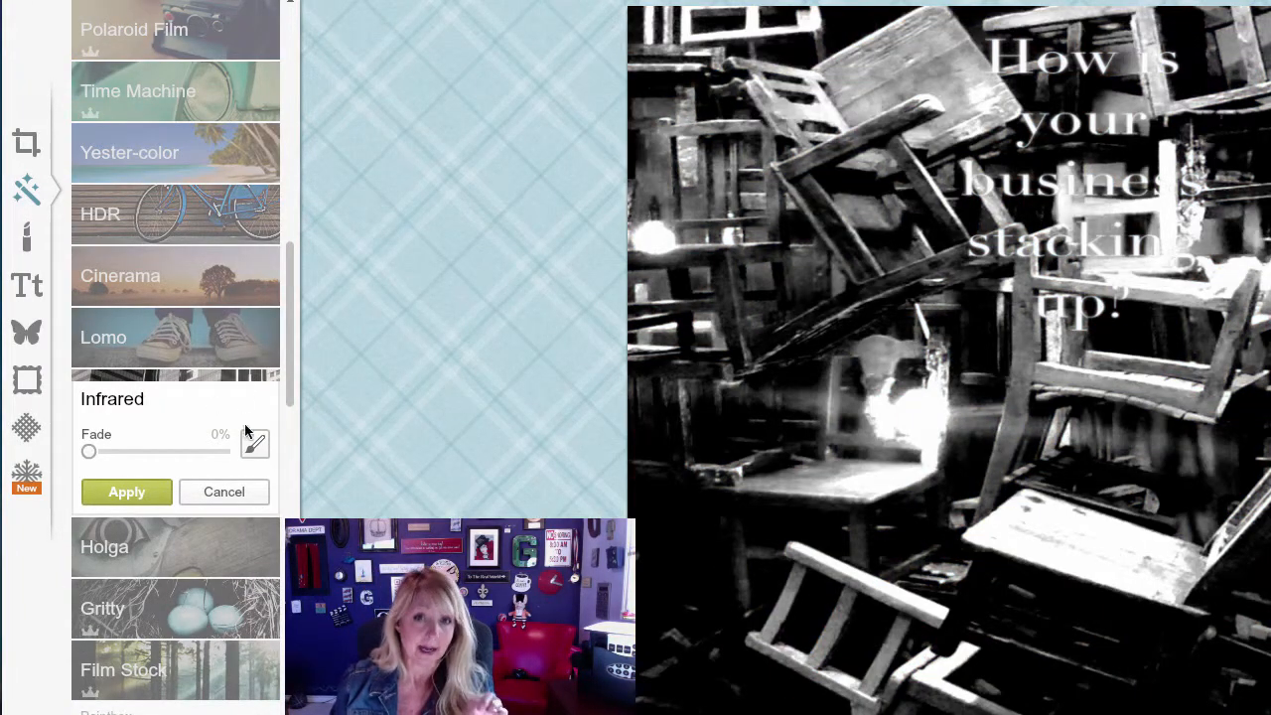
{"action": "left_click", "coordinate": [127, 492]}
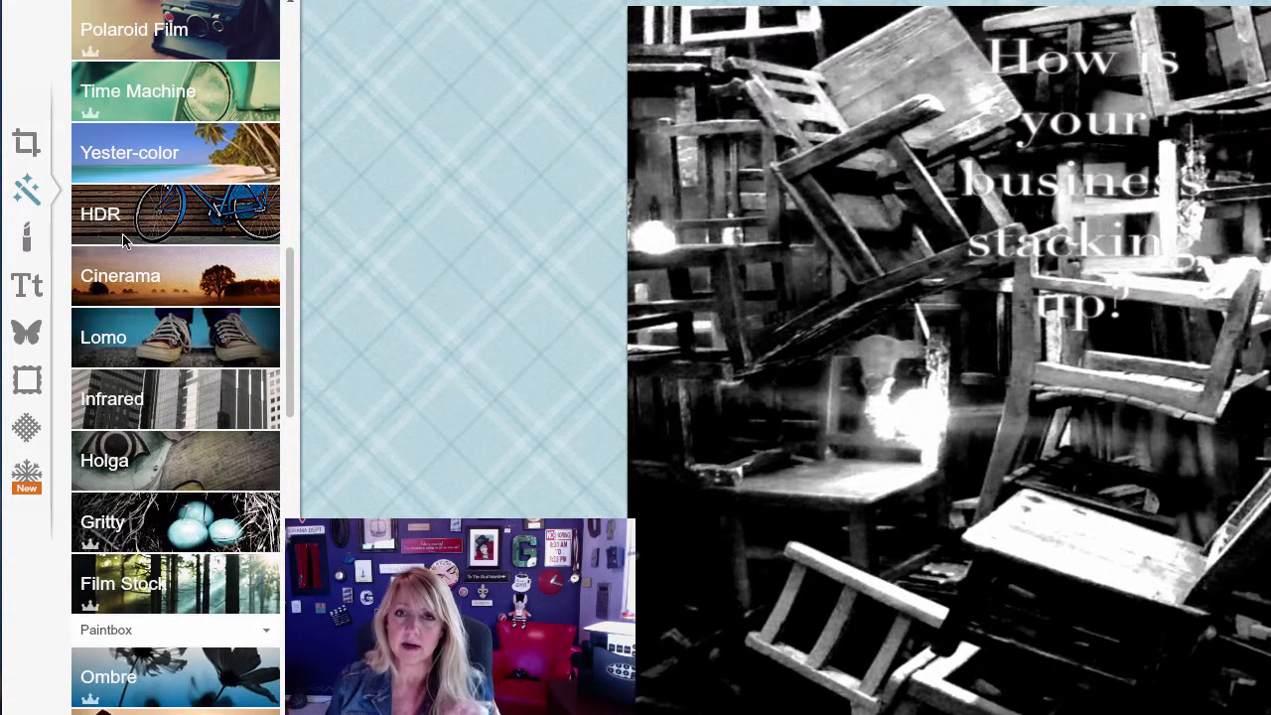
Add the text "SocialKNX.com" to the photo in the Eraser Dust font.
{"action": "left_click", "coordinate": [26, 290]}
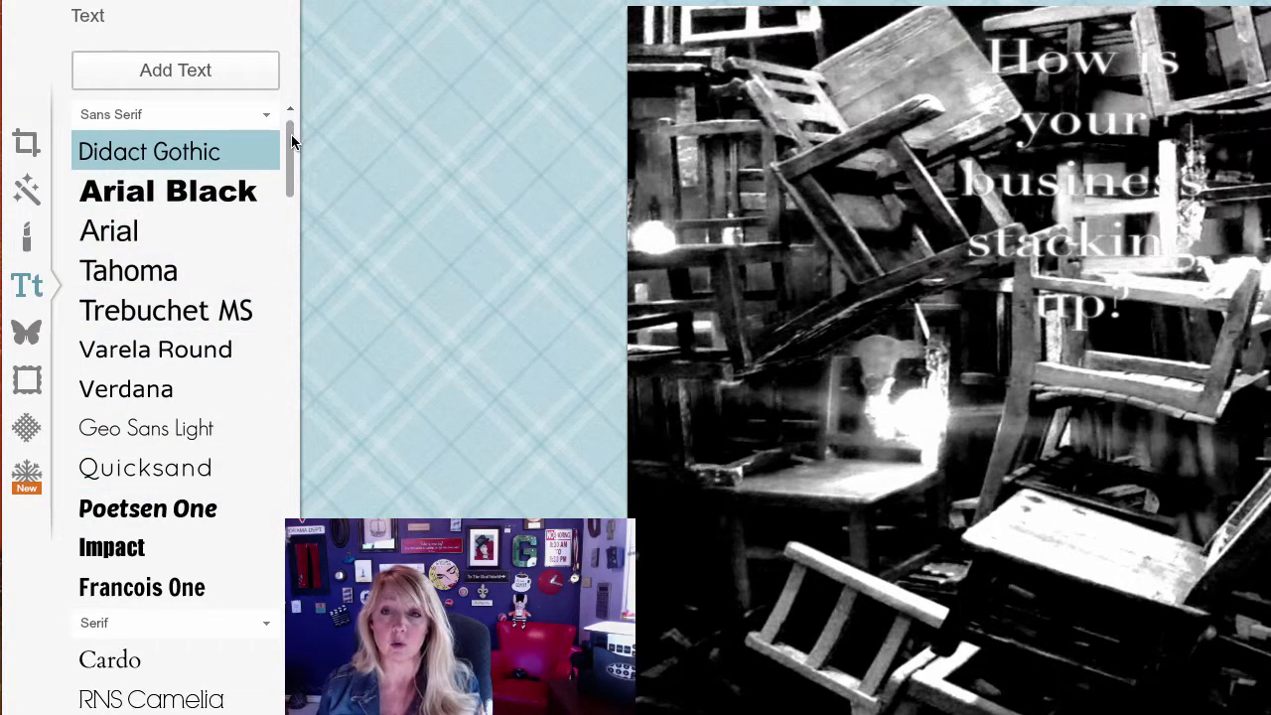
{"action": "left_click_drag", "start_coordinate": [291, 134], "coordinate": [302, 307]}
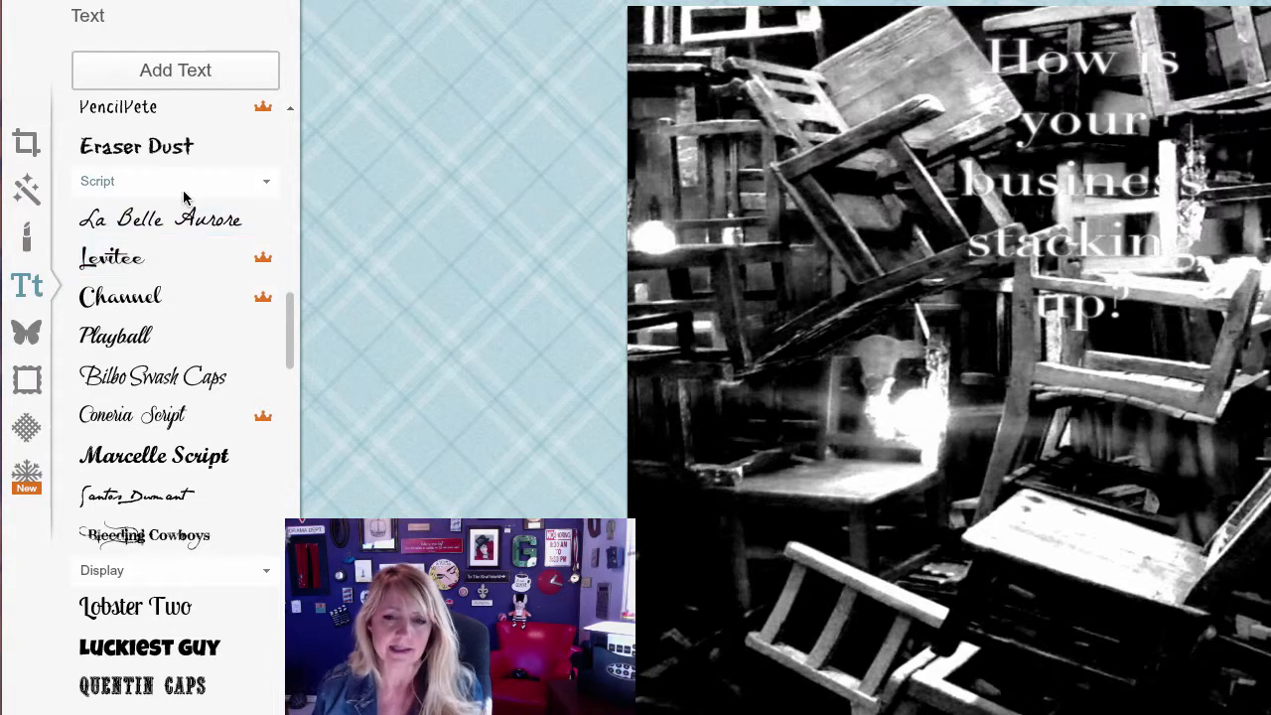
{"action": "left_click", "coordinate": [160, 144]}
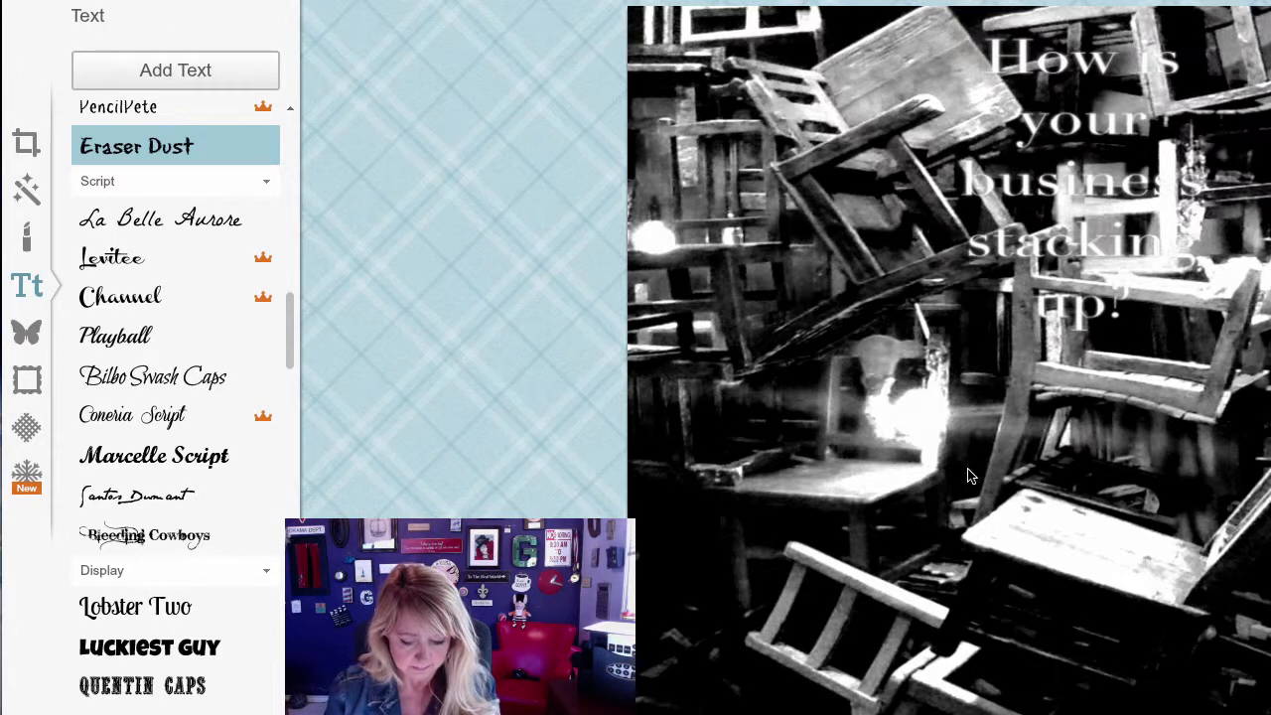
{"action": "left_click_drag", "start_coordinate": [903, 373], "coordinate": [745, 459]}
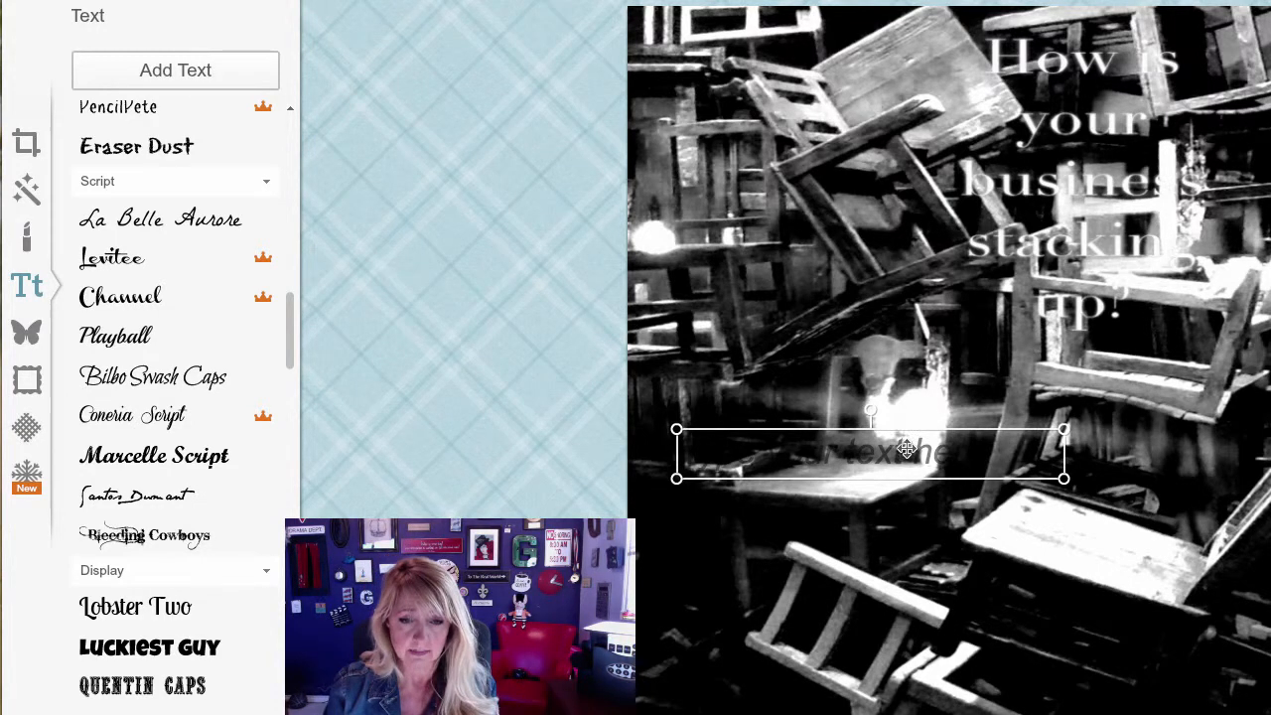
{"action": "left_click", "coordinate": [956, 462]}
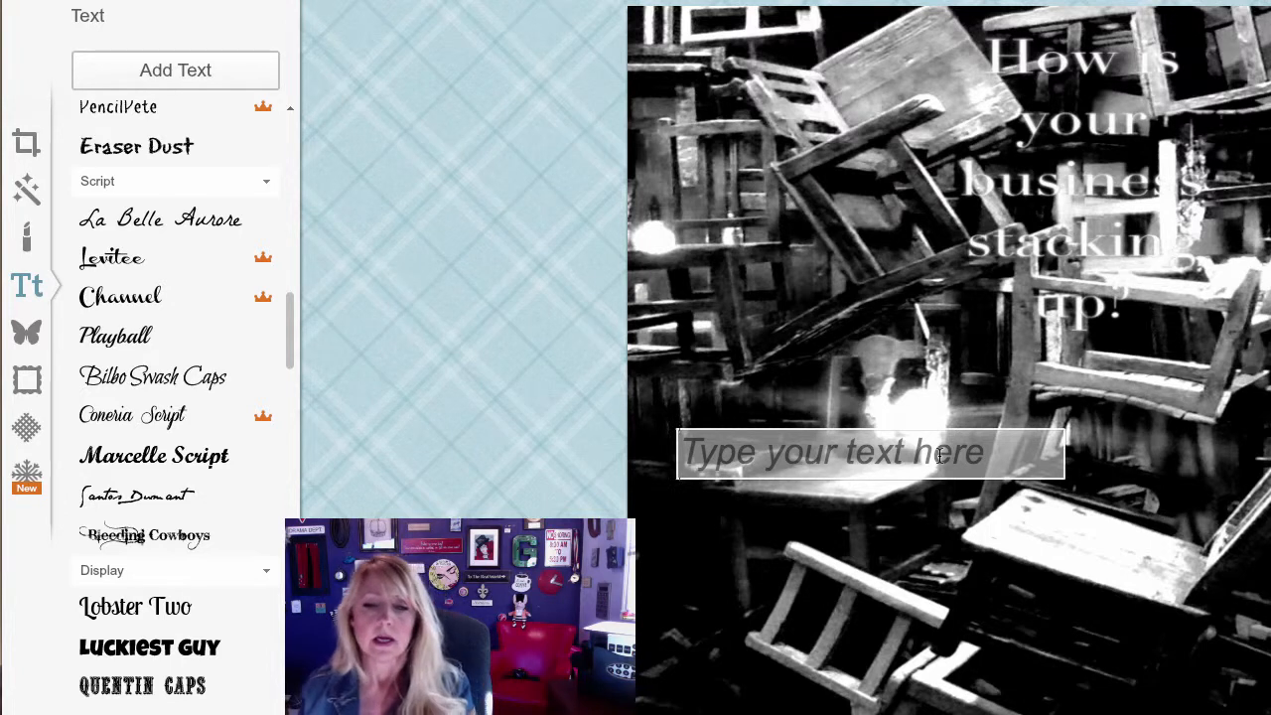
{"action": "type", "text": "SocialK"}
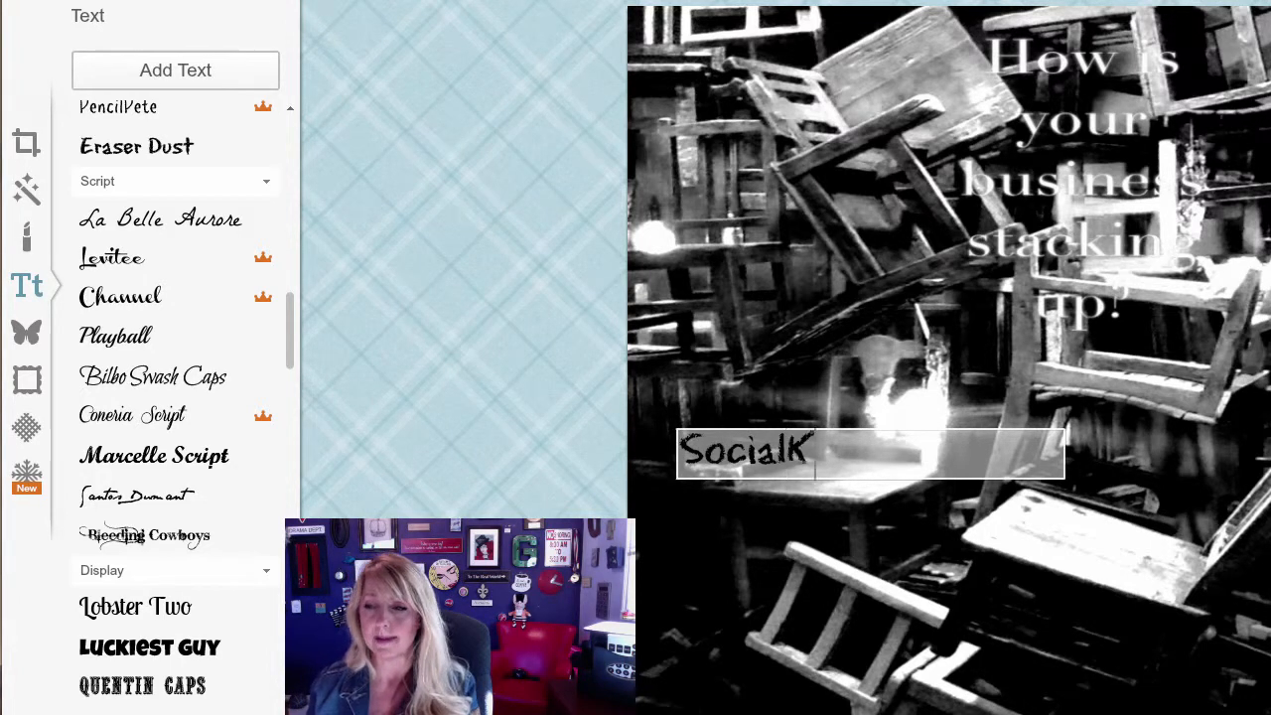
{"action": "type", "text": "NX.com"}
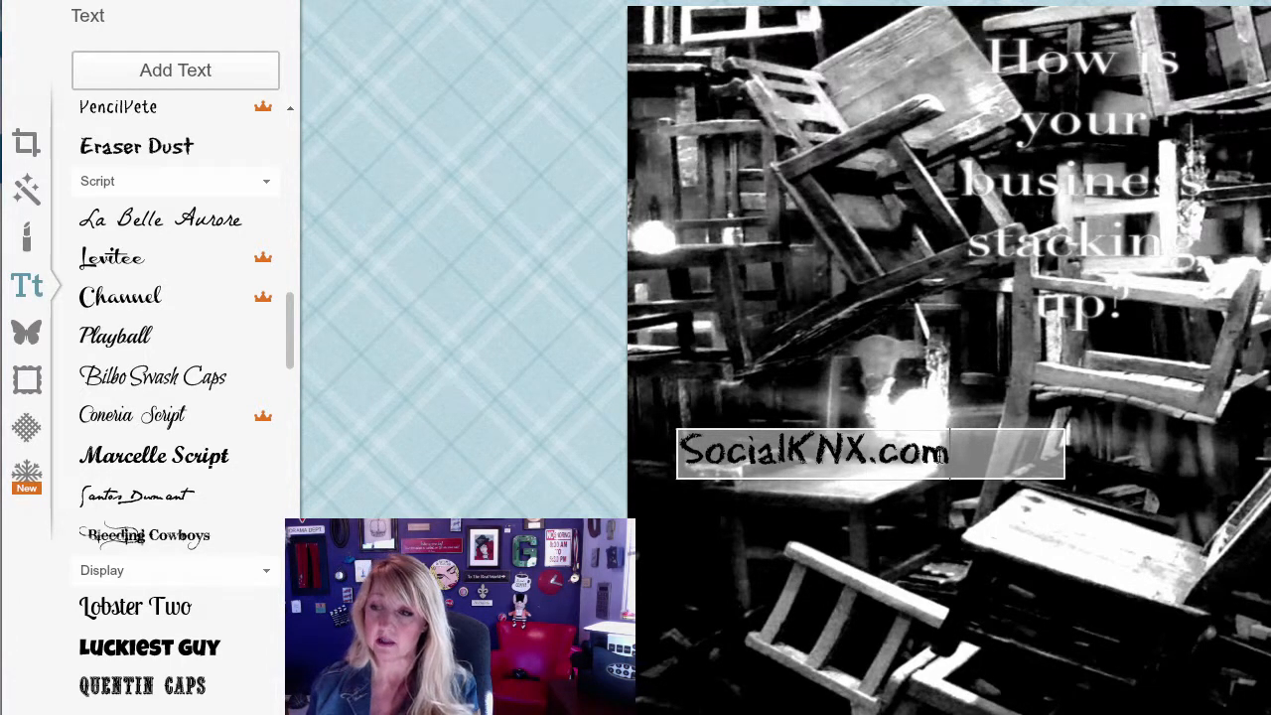
Recolour the "SocialKNX.com" text white.
{"action": "left_click_drag", "start_coordinate": [967, 454], "coordinate": [623, 407]}
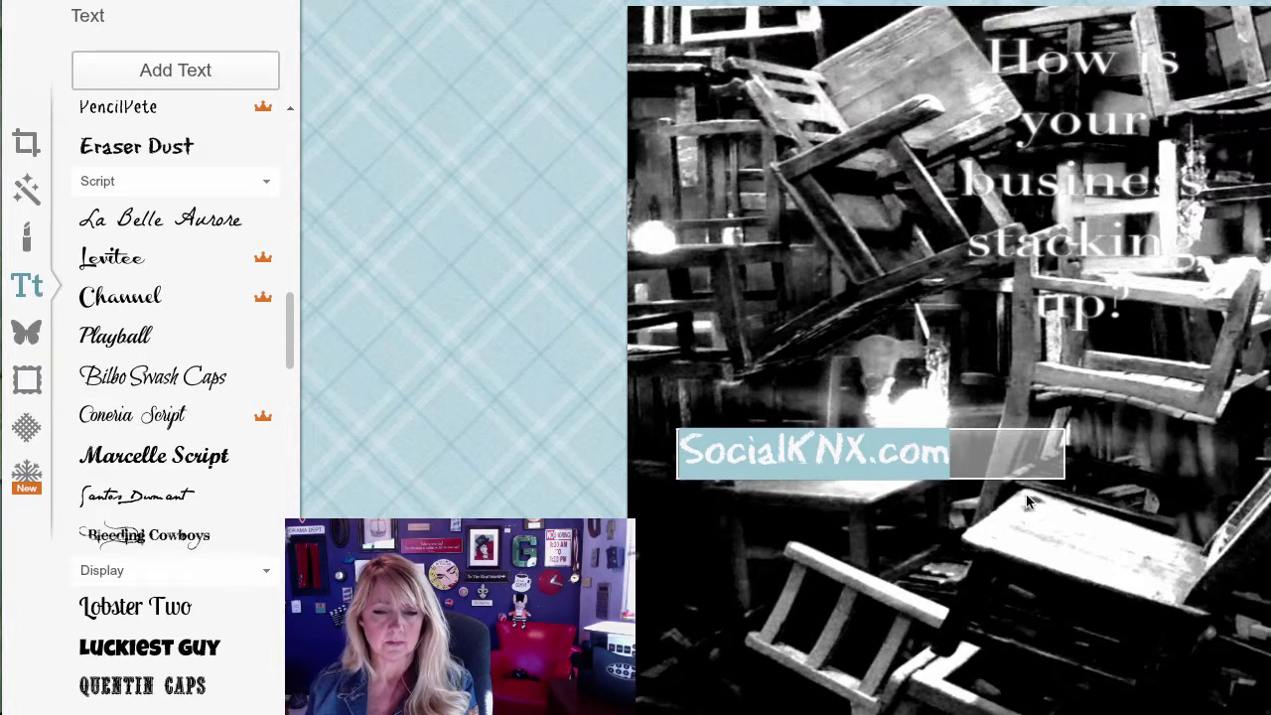
{"action": "left_click", "coordinate": [912, 459]}
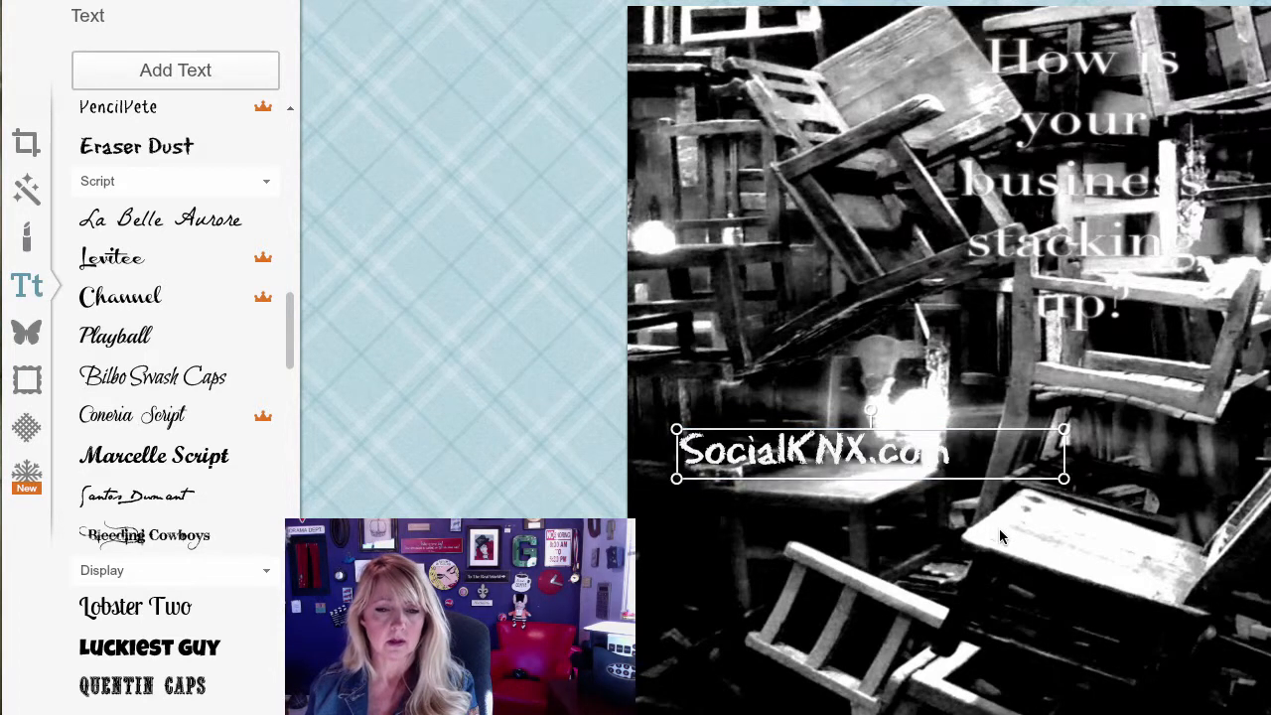
{"action": "double_click", "coordinate": [888, 453]}
{"action": "left_click_drag", "start_coordinate": [816, 459], "coordinate": [868, 453]}
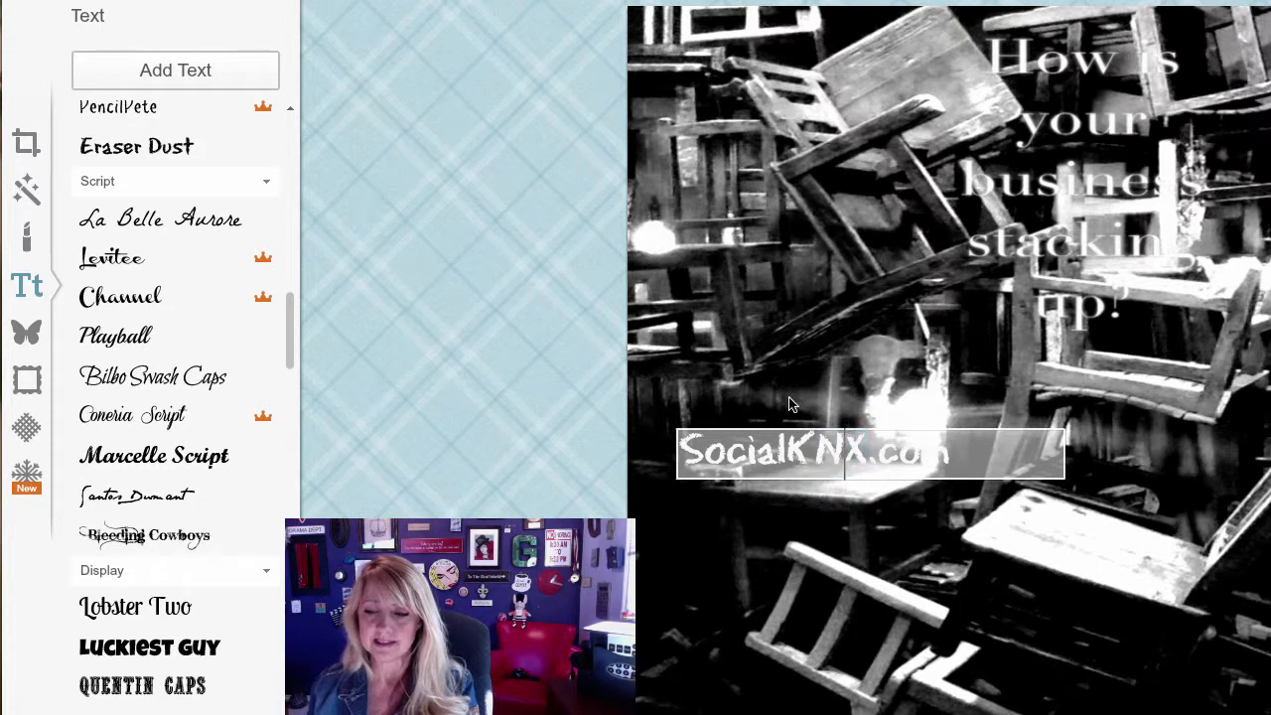
{"action": "left_click", "coordinate": [704, 587]}
Move the "SocialKNX.com" text to the photo's lower right area and shrink it to a small signature.
{"action": "left_click_drag", "start_coordinate": [730, 462], "coordinate": [1068, 638]}
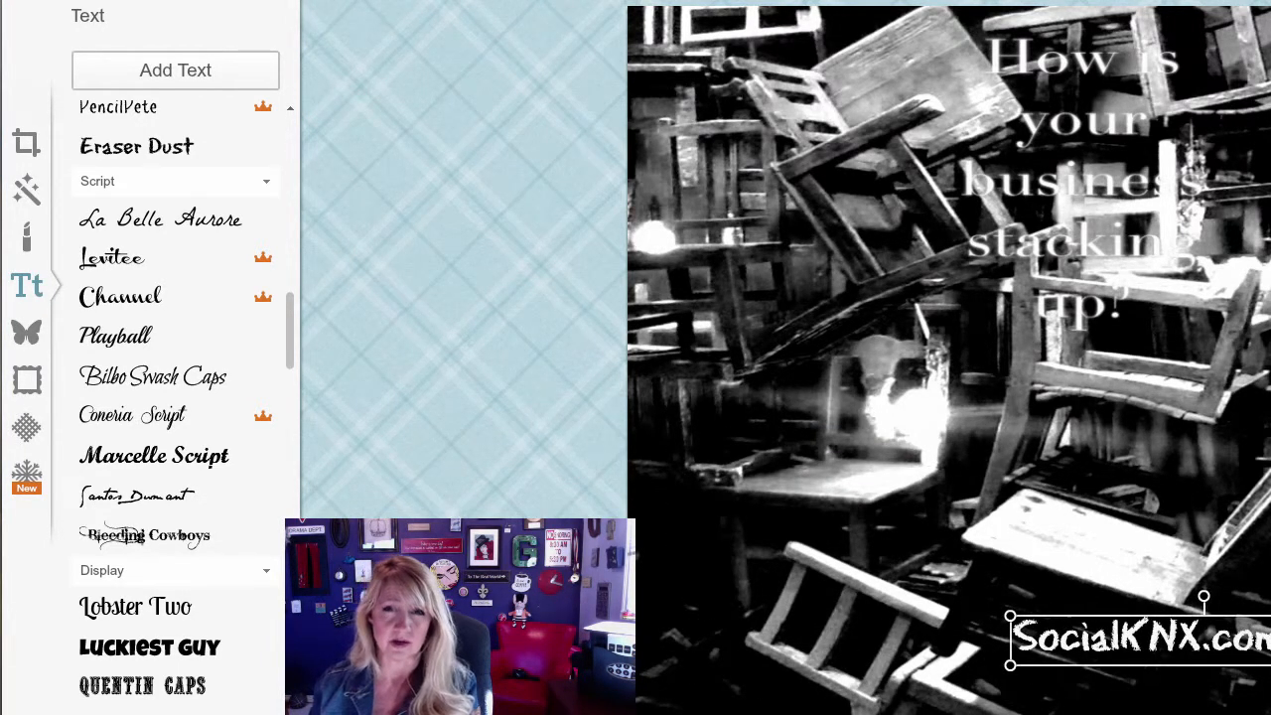
{"action": "left_click_drag", "start_coordinate": [1270, 665], "coordinate": [1235, 650]}
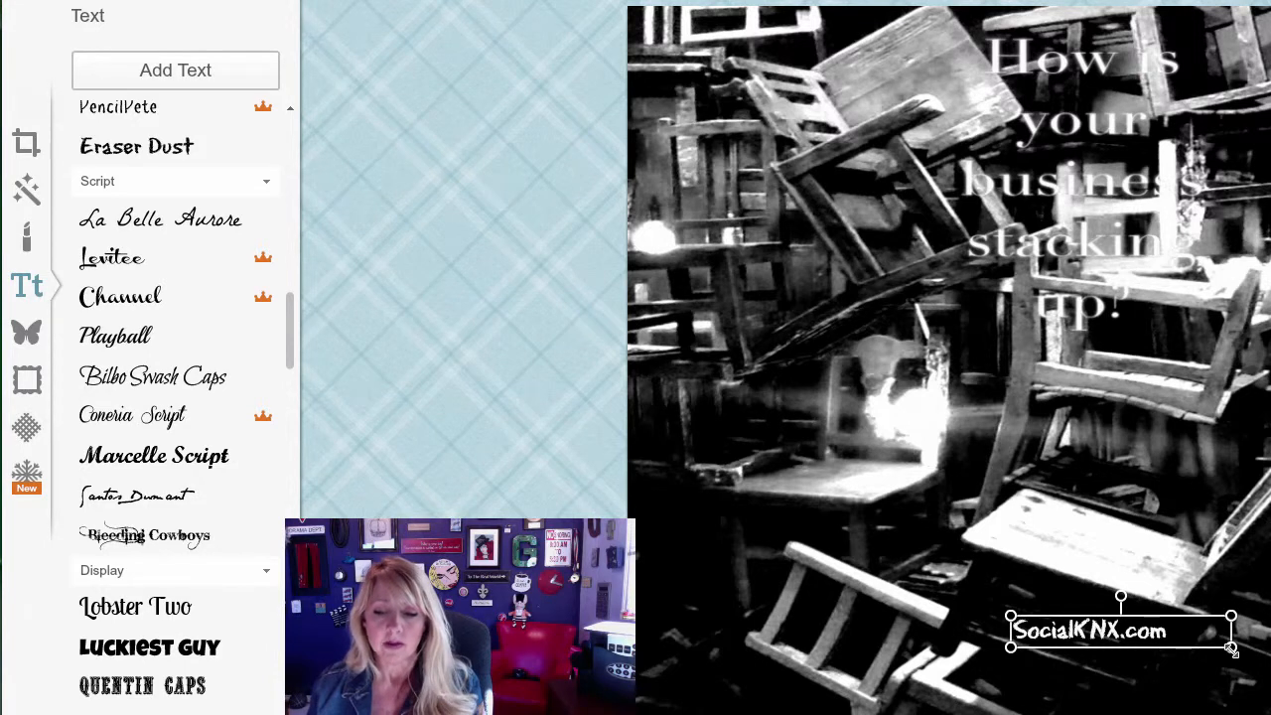
{"action": "mouse_move", "coordinate": [1231, 647]}
{"action": "left_mouse_down"}
{"action": "mouse_move", "coordinate": [1160, 622]}
{"action": "mouse_move", "coordinate": [1216, 652]}
{"action": "left_mouse_up"}
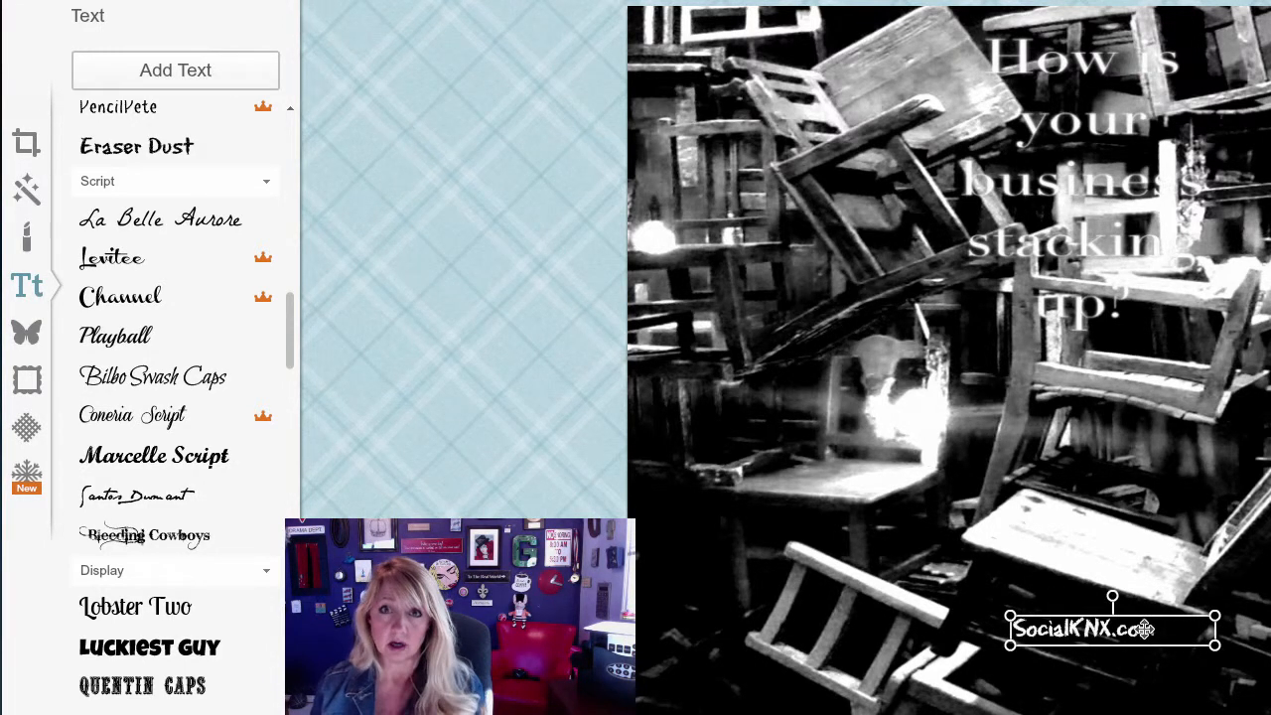
{"action": "left_click", "coordinate": [905, 535]}
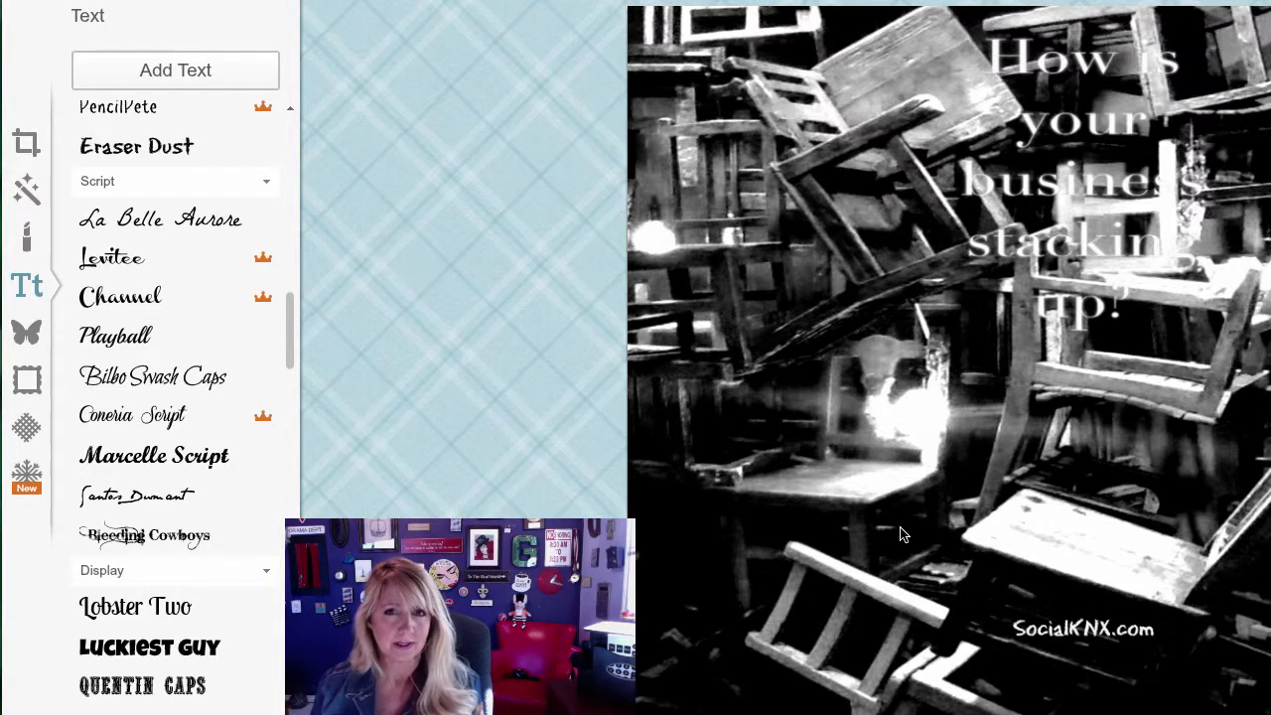
Add the second basic Comic Bubbles overlay, a round speech bubble, to the photo.
{"action": "left_click", "coordinate": [19, 337]}
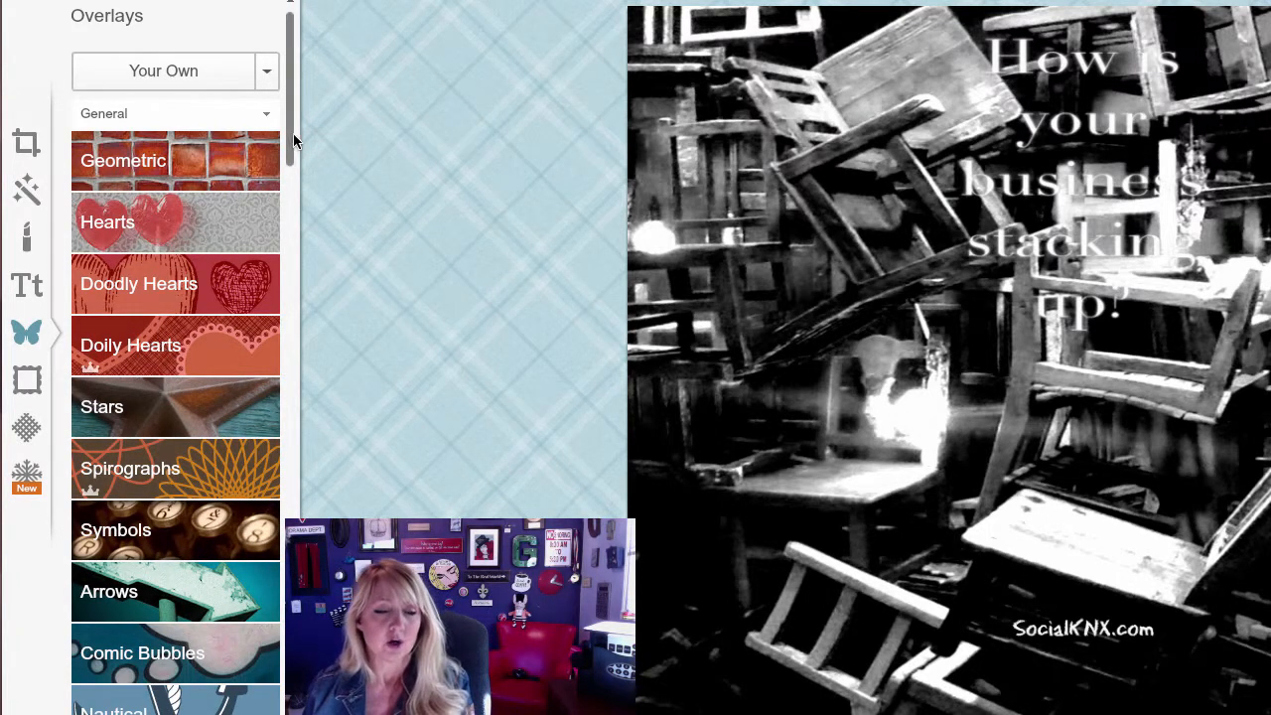
{"action": "left_click_drag", "start_coordinate": [293, 133], "coordinate": [291, 169]}
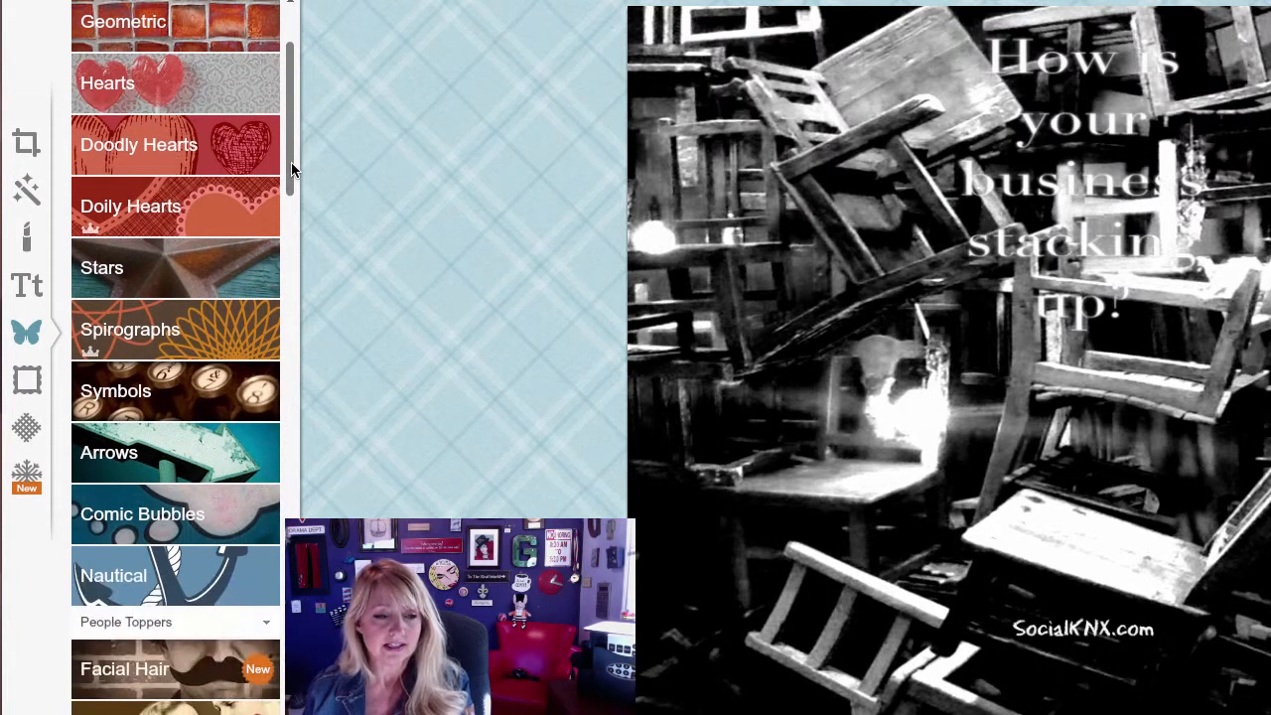
{"action": "left_click", "coordinate": [182, 536]}
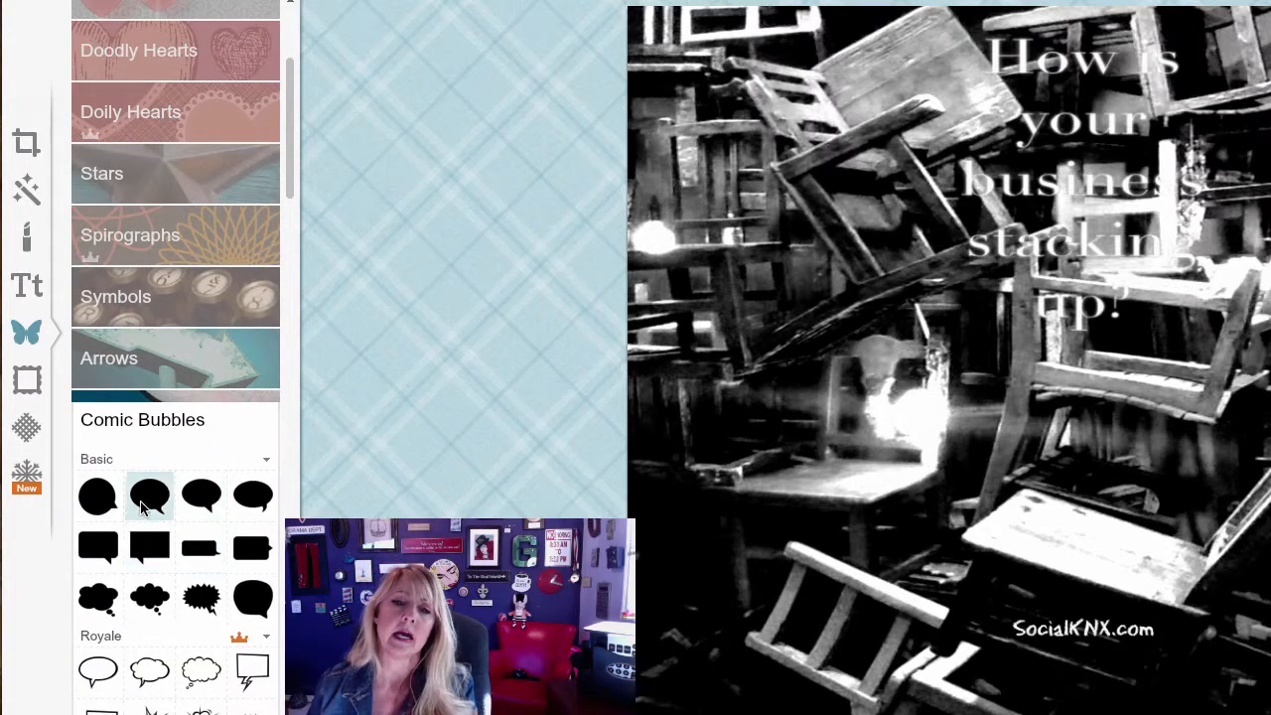
{"action": "left_click", "coordinate": [148, 497]}
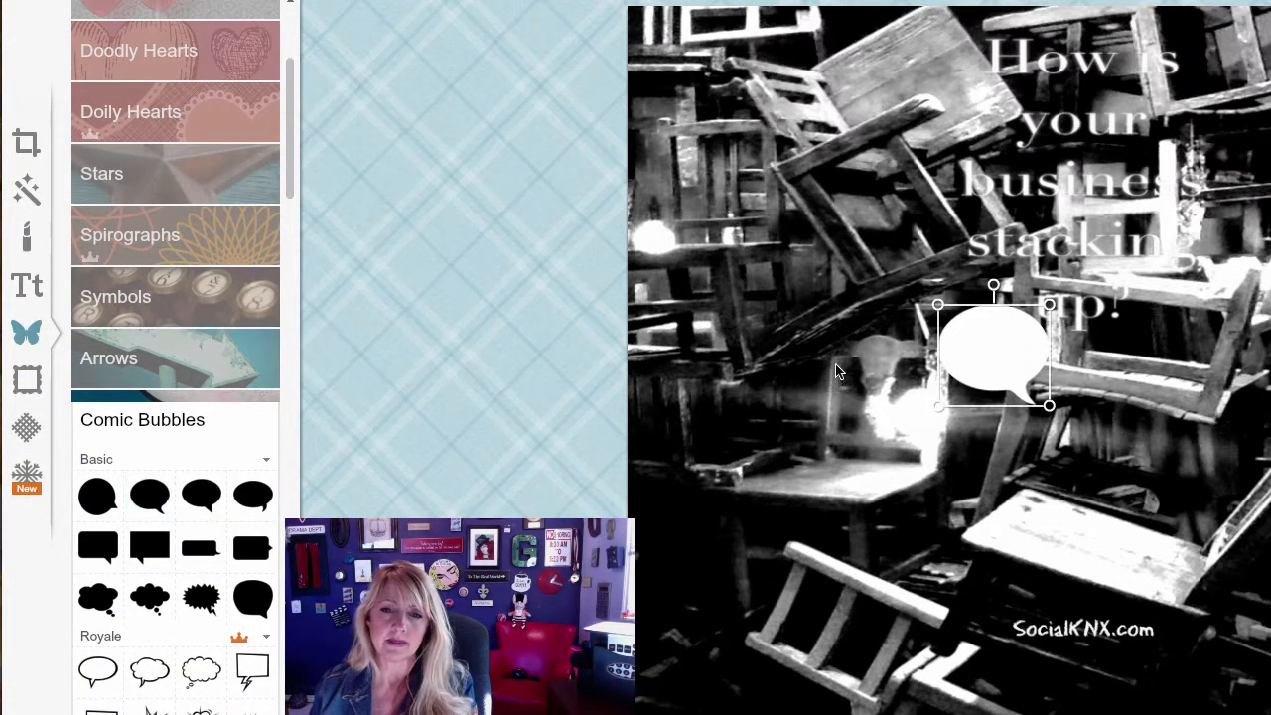
Enlarge the speech bubble, stretch it into a wide oval and place it across the middle of the photo.
{"action": "left_click_drag", "start_coordinate": [963, 333], "coordinate": [752, 260]}
{"action": "left_click_drag", "start_coordinate": [839, 266], "coordinate": [963, 287]}
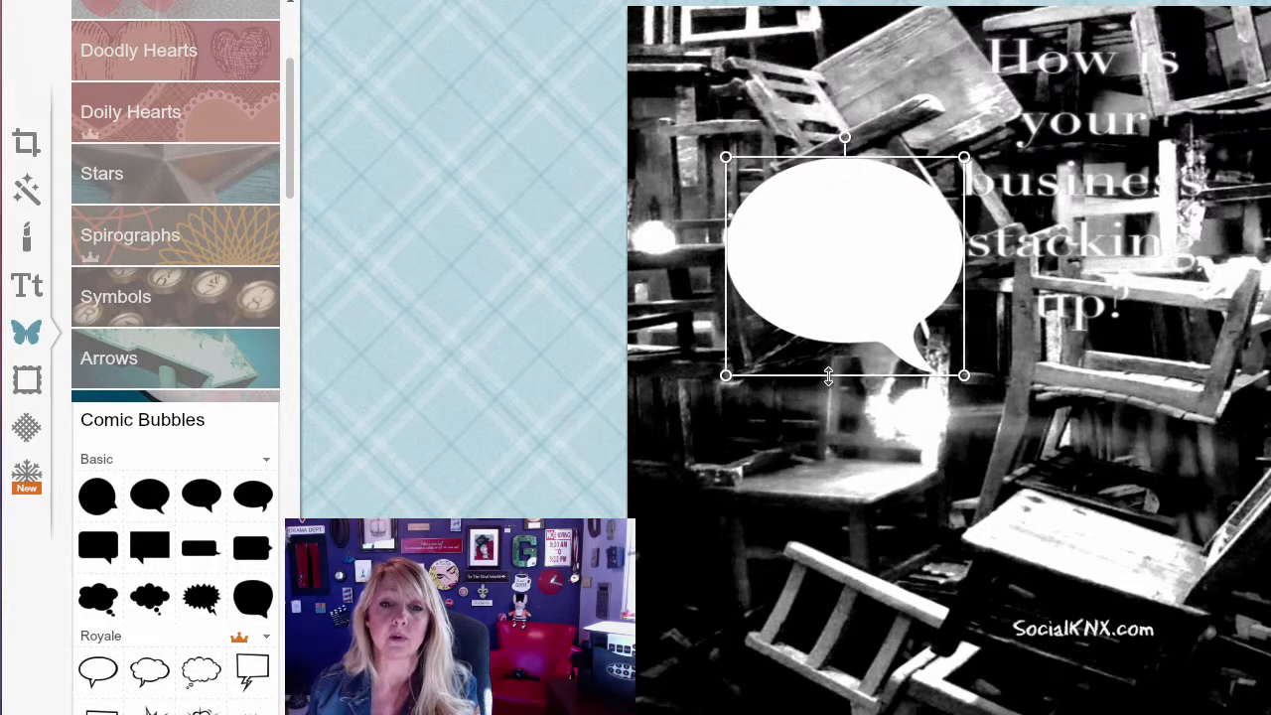
{"action": "left_click_drag", "start_coordinate": [828, 376], "coordinate": [844, 348]}
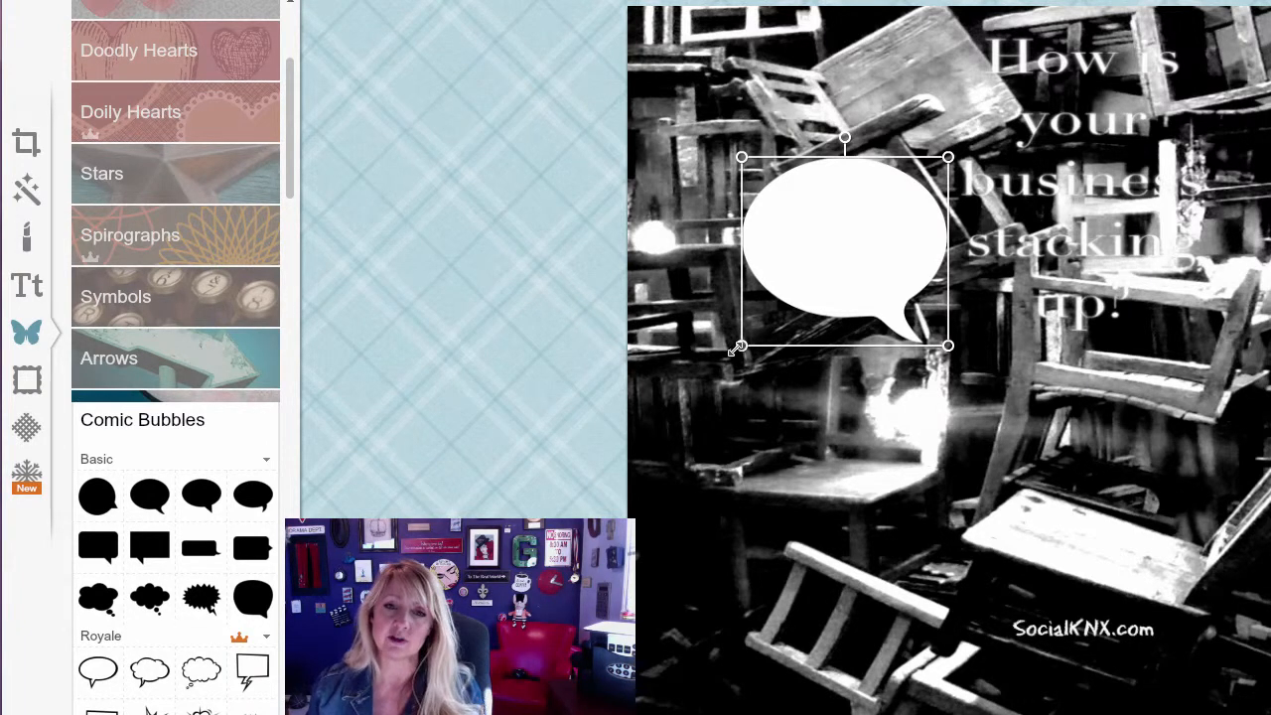
{"action": "left_click_drag", "start_coordinate": [735, 350], "coordinate": [700, 363]}
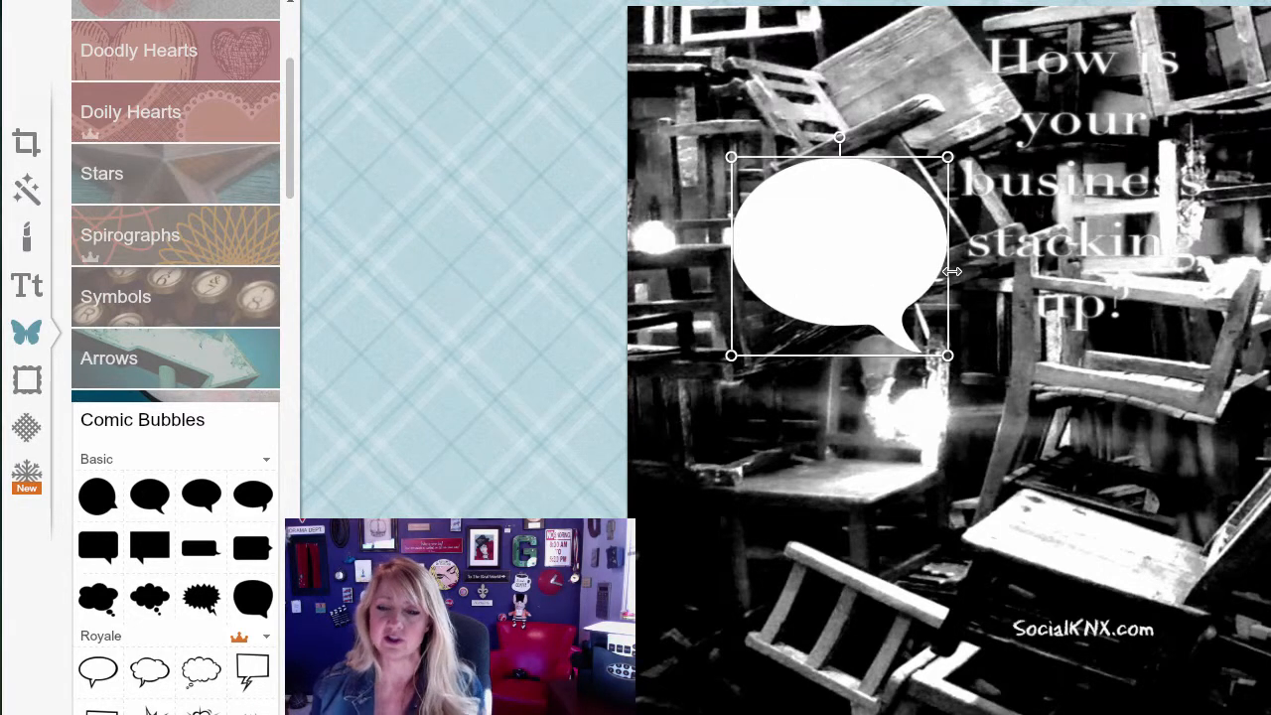
{"action": "left_click_drag", "start_coordinate": [951, 271], "coordinate": [1252, 271]}
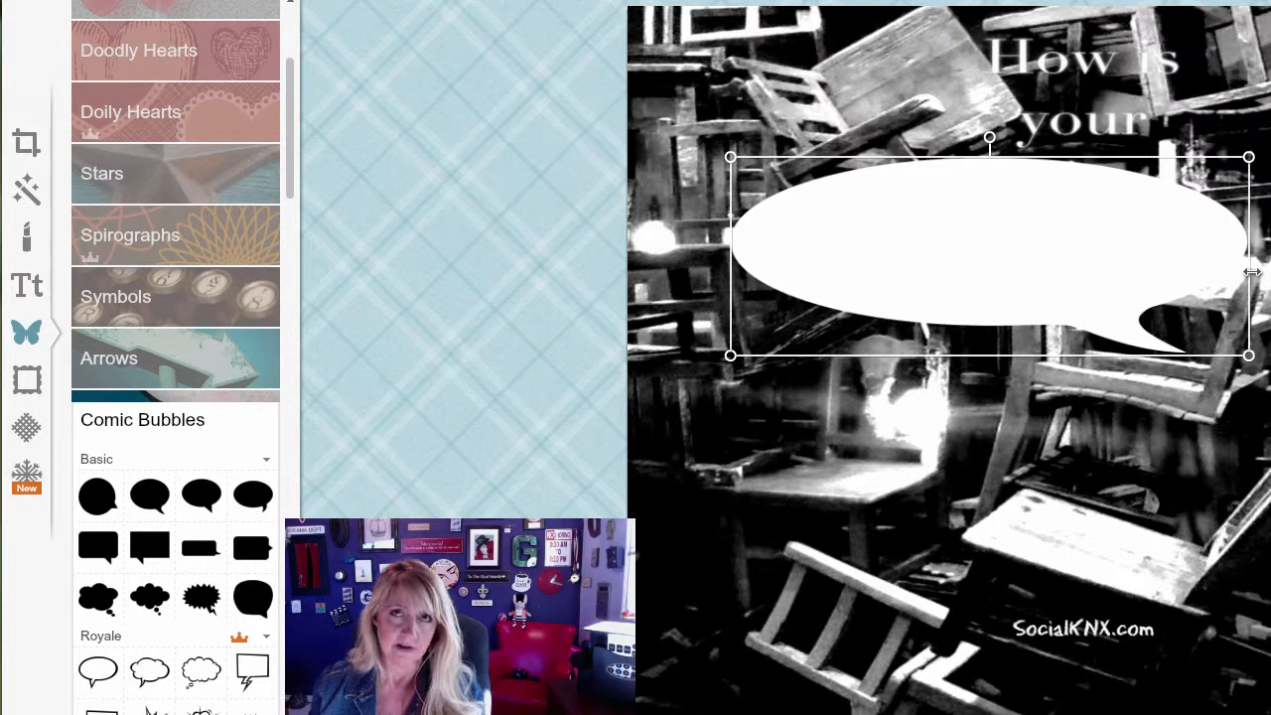
{"action": "left_click_drag", "start_coordinate": [999, 261], "coordinate": [918, 415]}
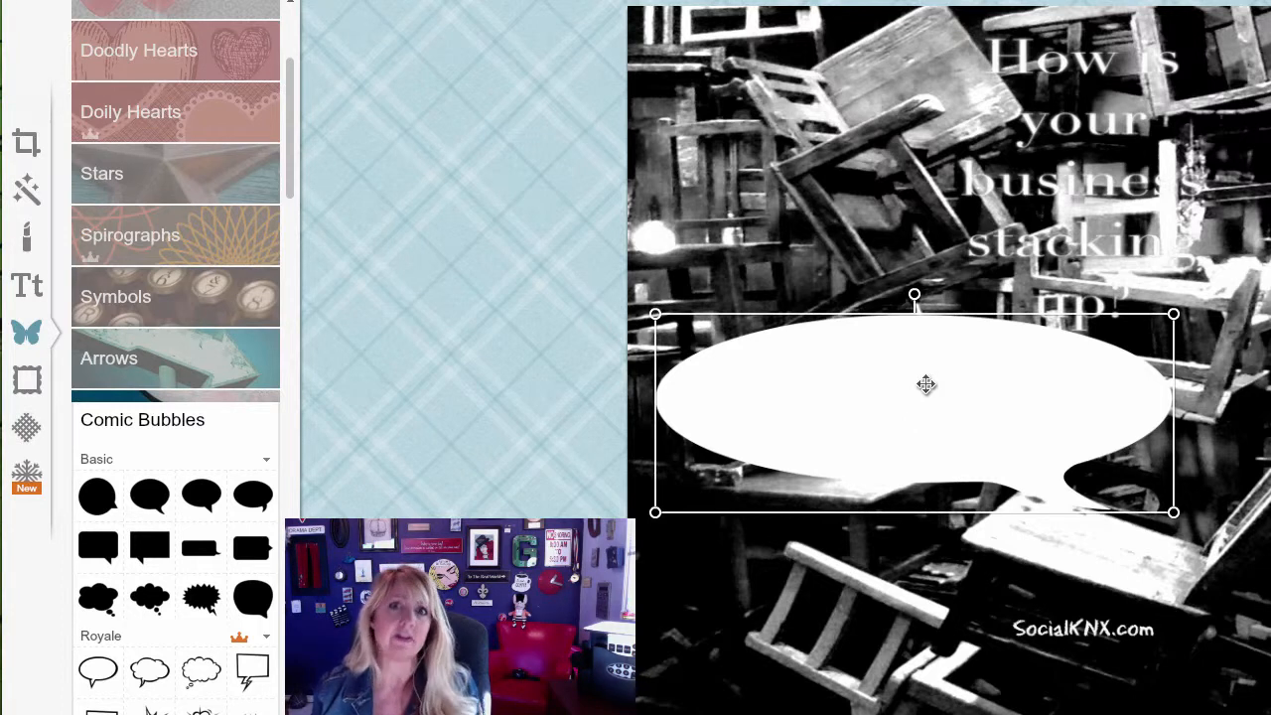
Review the speech bubble's overlay options such as Duplicate overlay, and delete the bubble from the photo.
{"action": "right_click", "coordinate": [921, 396]}
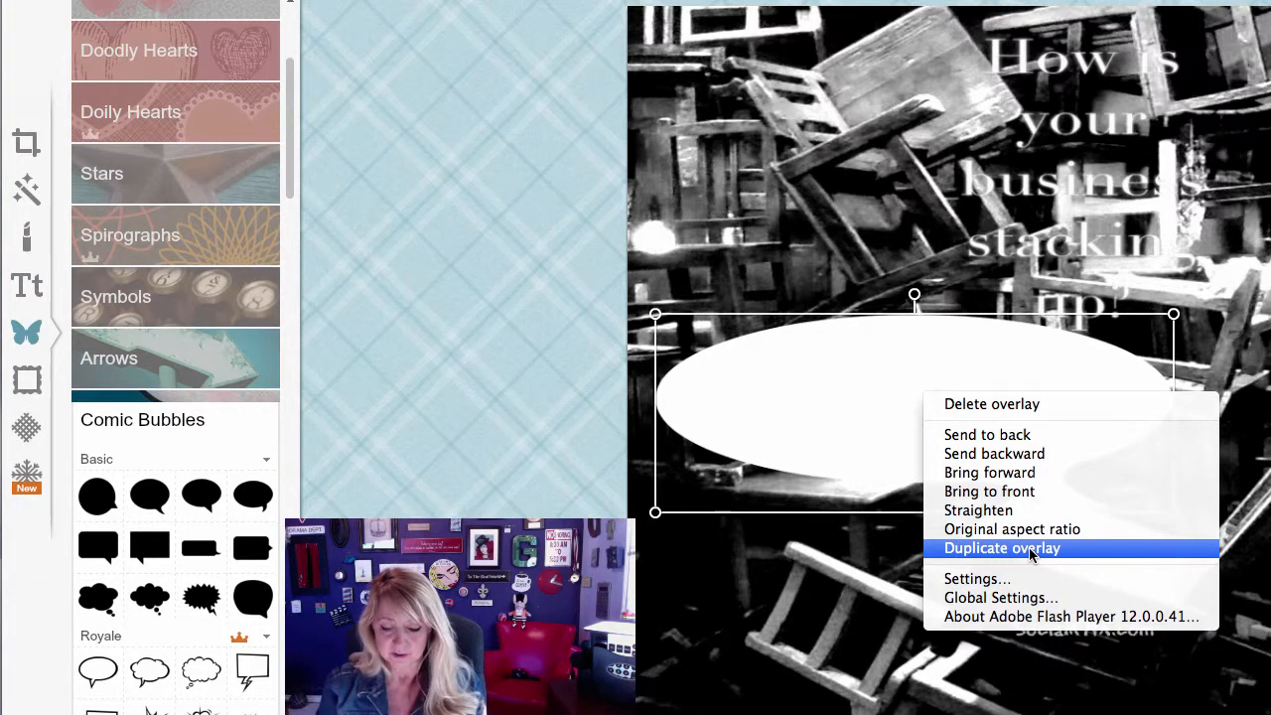
{"action": "left_click", "coordinate": [809, 227]}
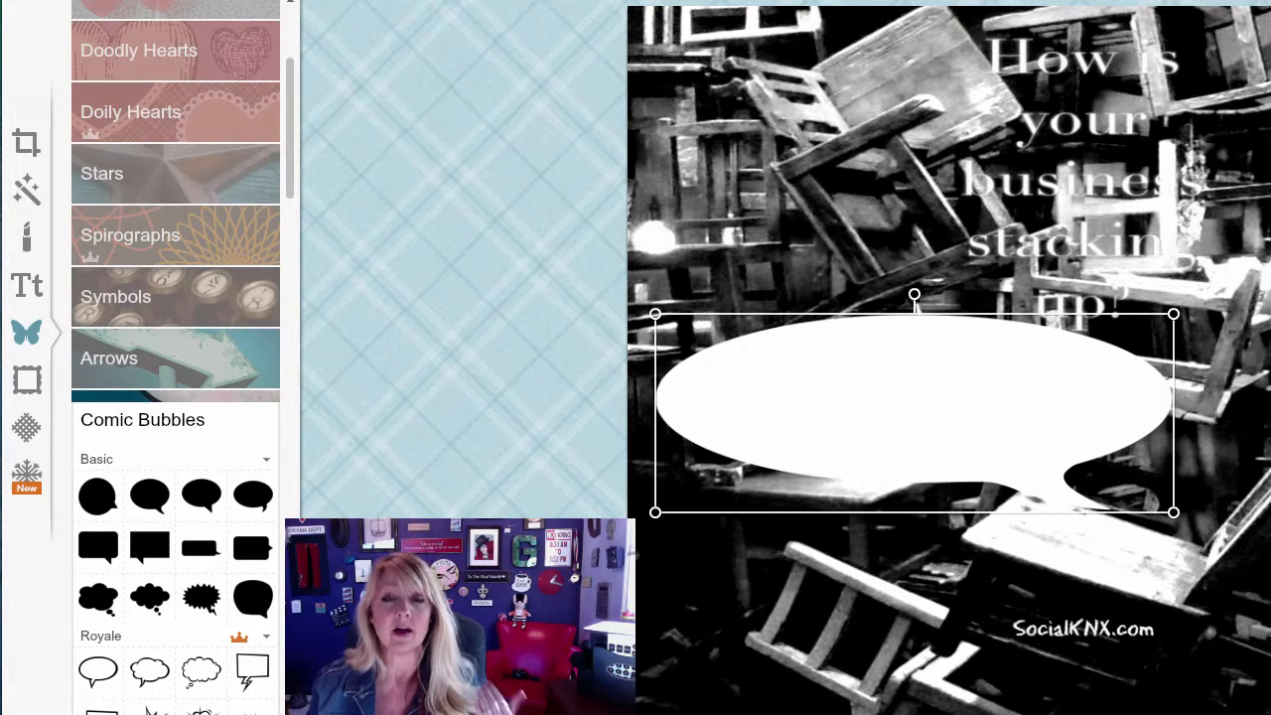
{"action": "key", "text": "Delete"}
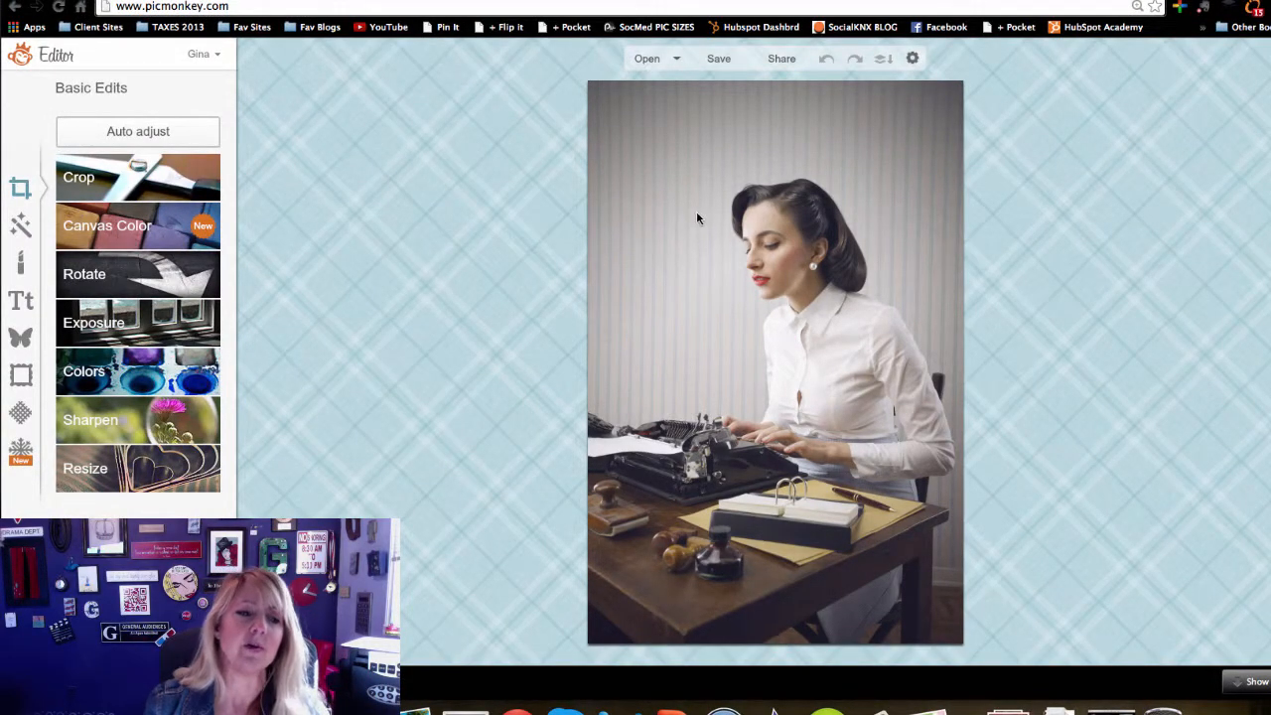
With the typewriter photo open, look through the overlay categories, including the Basic and Royale comic bubbles.
{"action": "left_click", "coordinate": [21, 338]}
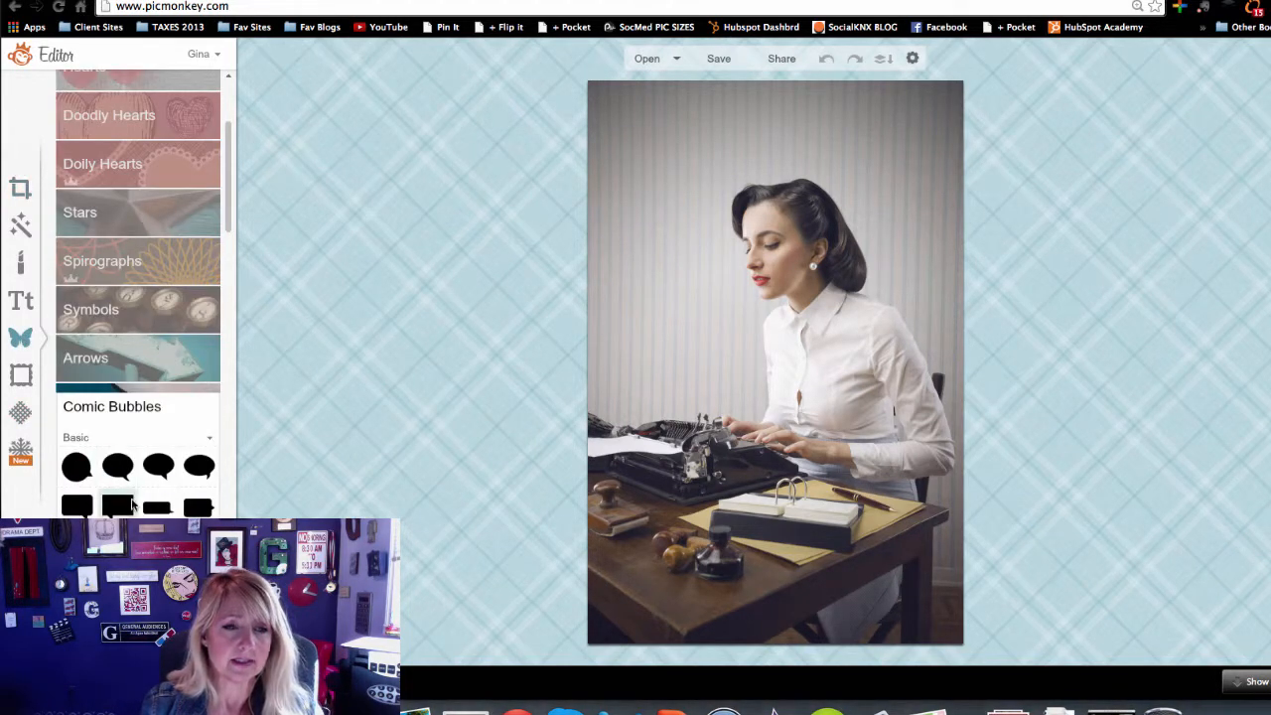
{"action": "left_click_drag", "start_coordinate": [226, 217], "coordinate": [226, 258]}
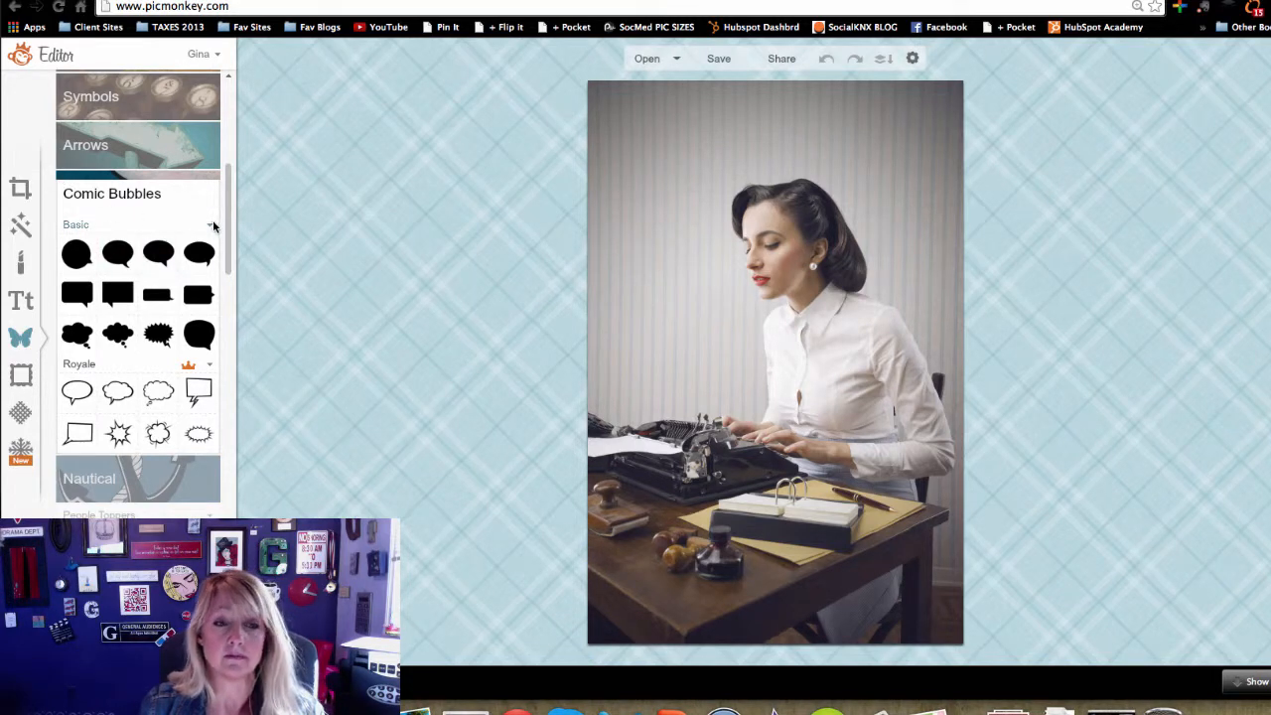
{"action": "left_click", "coordinate": [208, 225]}
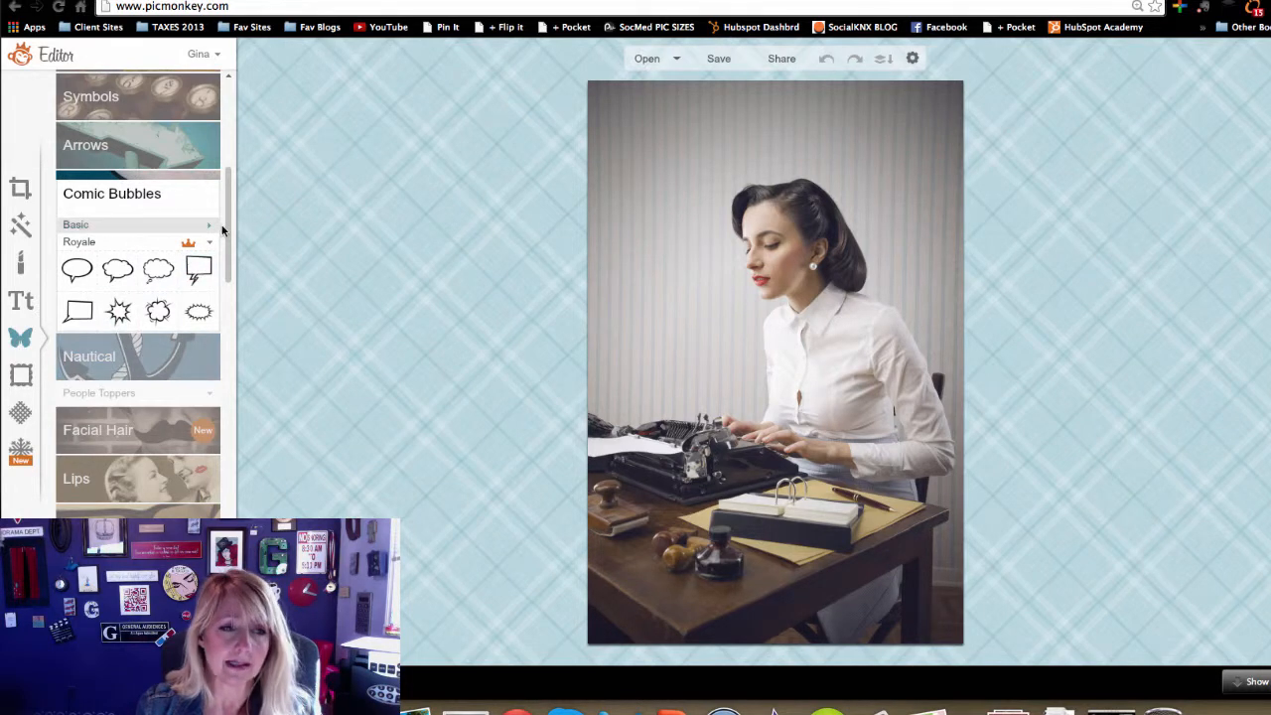
{"action": "left_click_drag", "start_coordinate": [227, 226], "coordinate": [227, 589]}
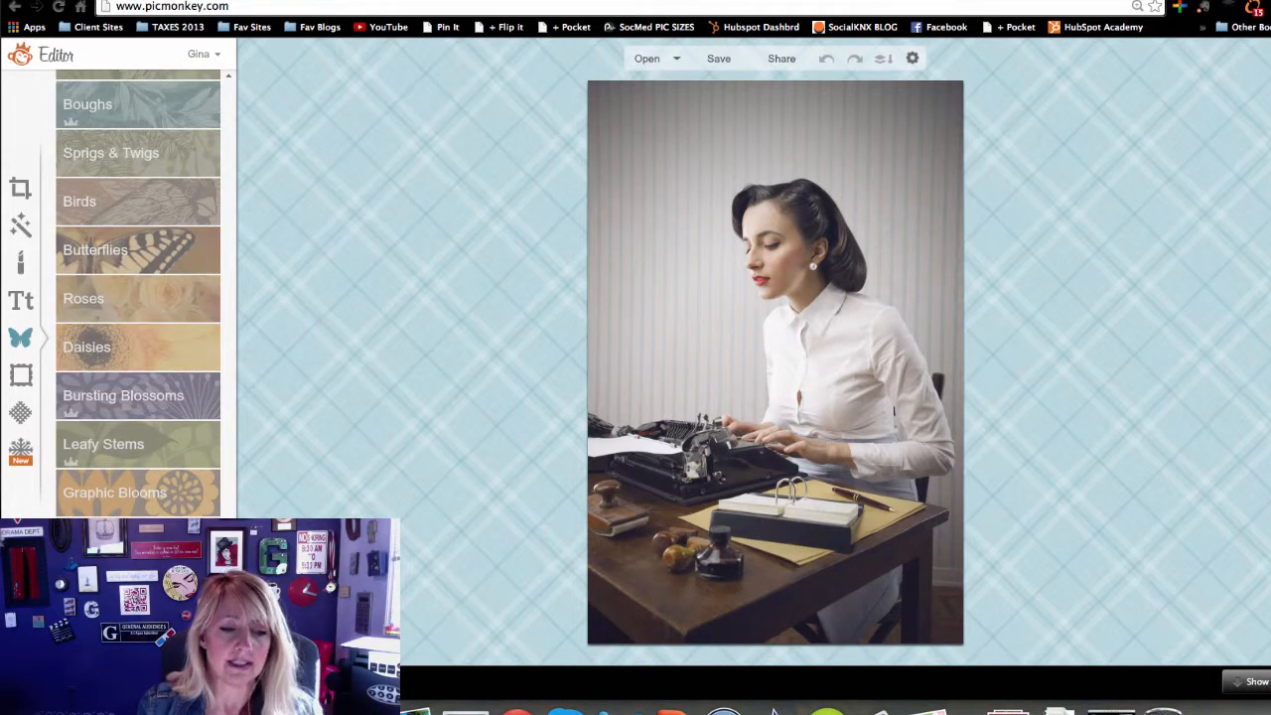
Open the Winterland theme and look through its effects, overlays and frames.
{"action": "left_click", "coordinate": [19, 452]}
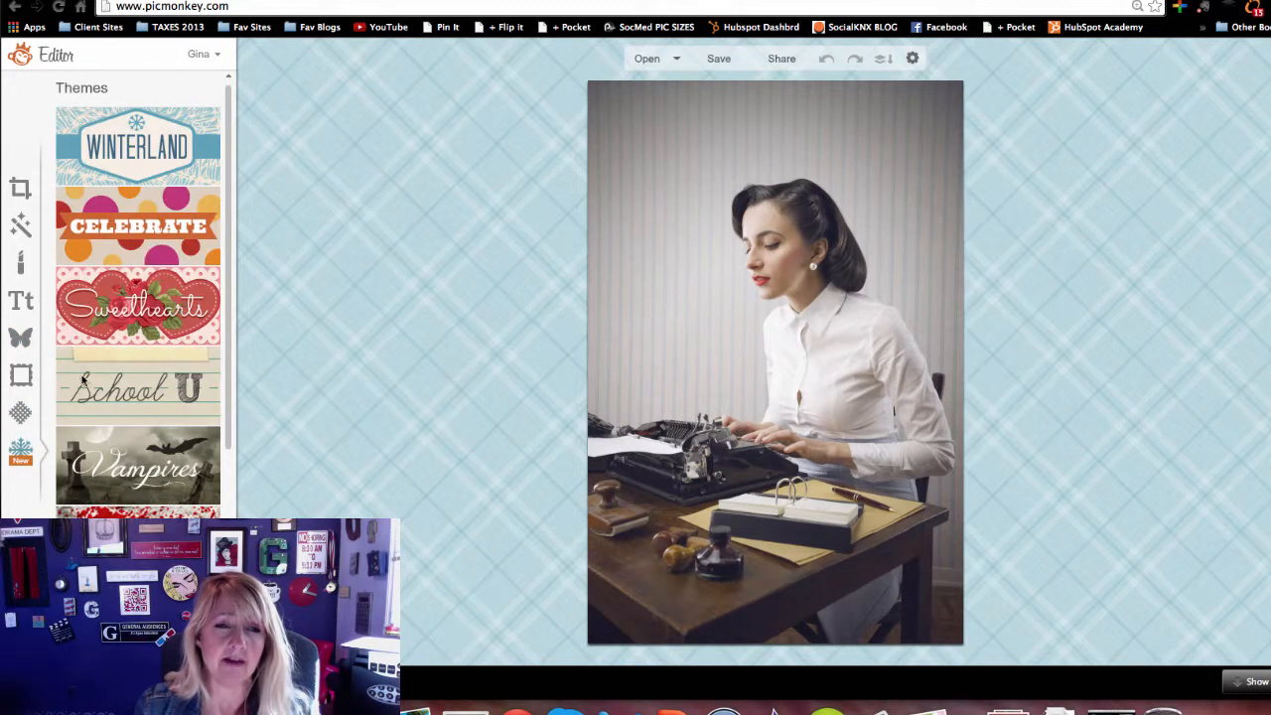
{"action": "left_click", "coordinate": [169, 156]}
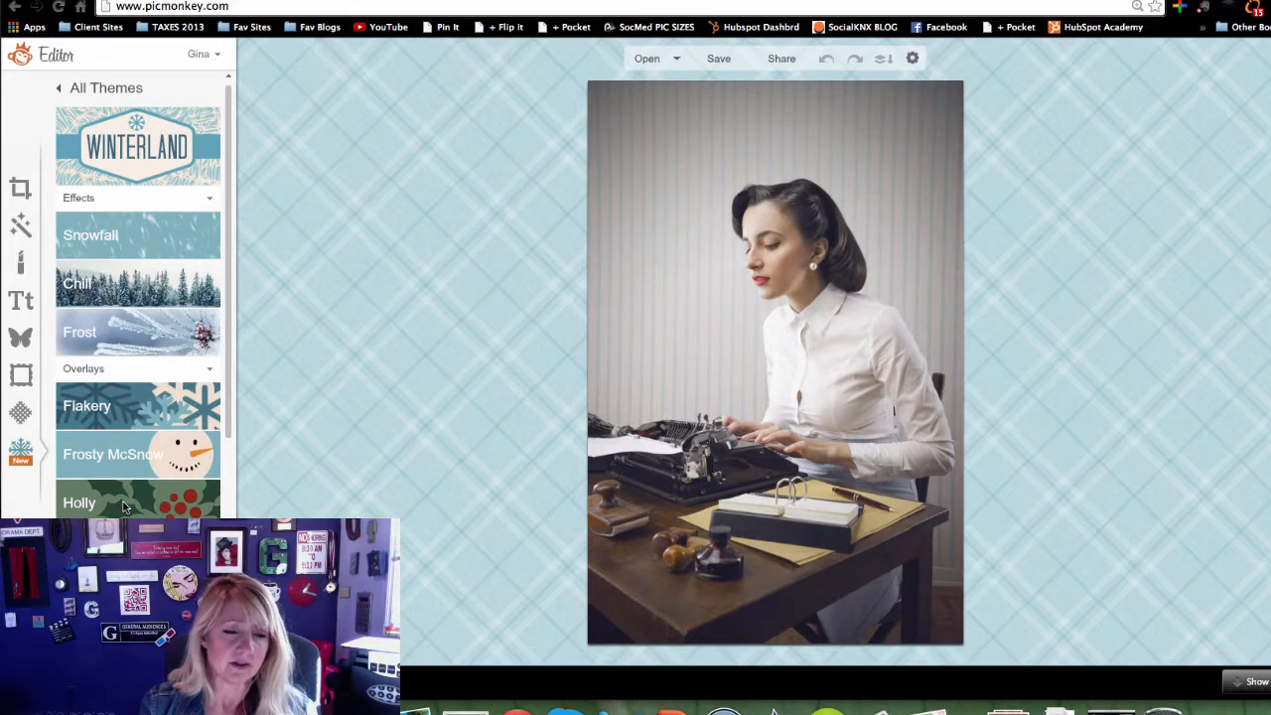
{"action": "scroll", "coordinate": [123, 512], "scroll_direction": "down", "scroll_amount": 5}
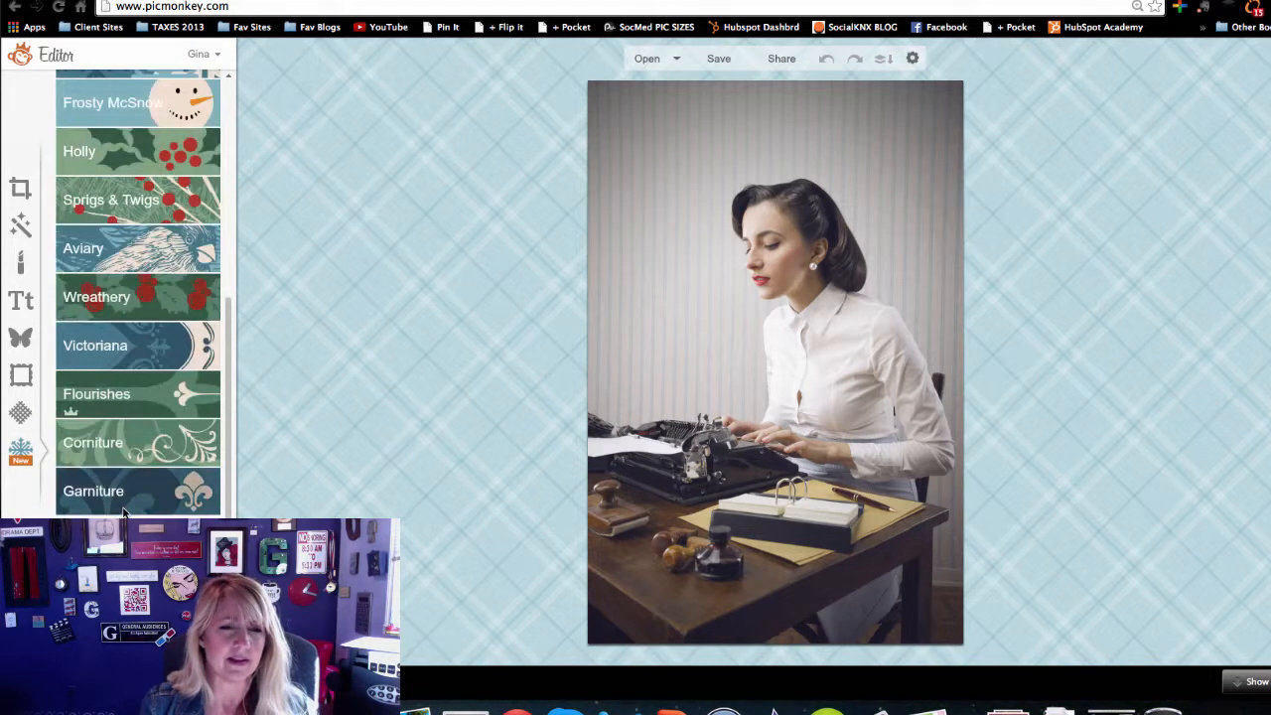
{"action": "scroll", "coordinate": [101, 351], "scroll_direction": "up", "scroll_amount": 8}
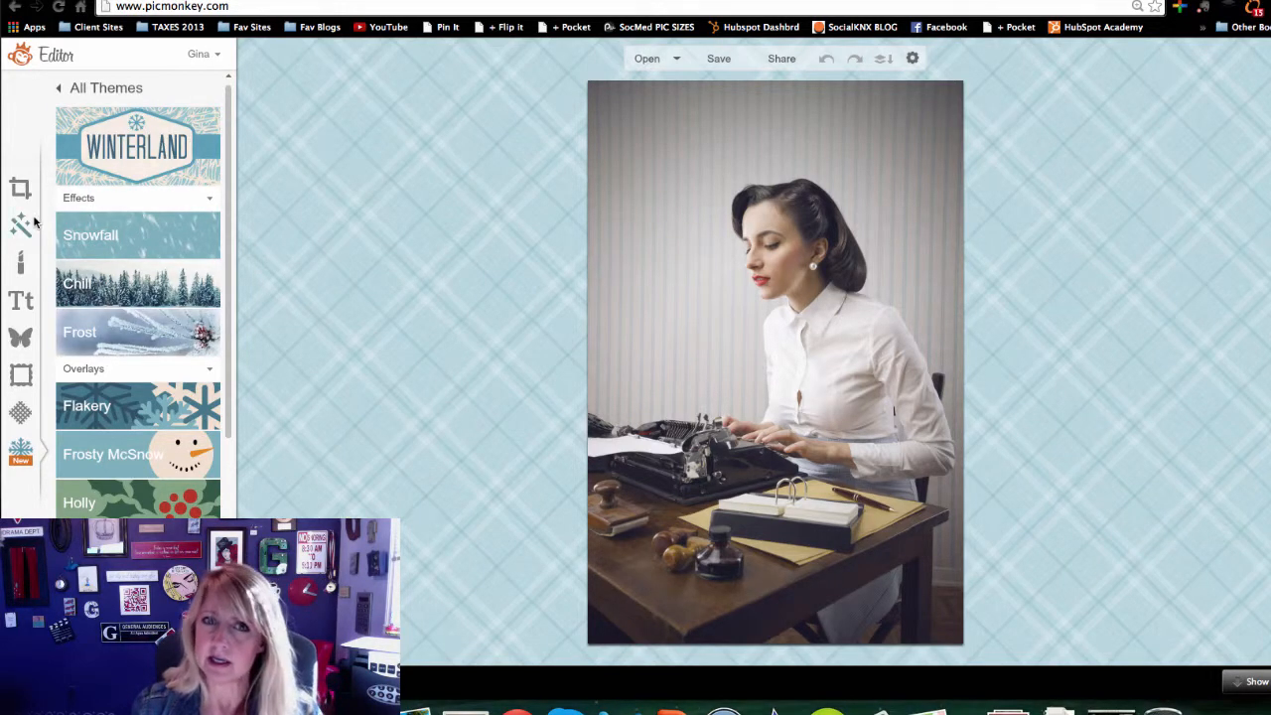
{"action": "scroll", "coordinate": [80, 387], "scroll_direction": "down", "scroll_amount": 5}
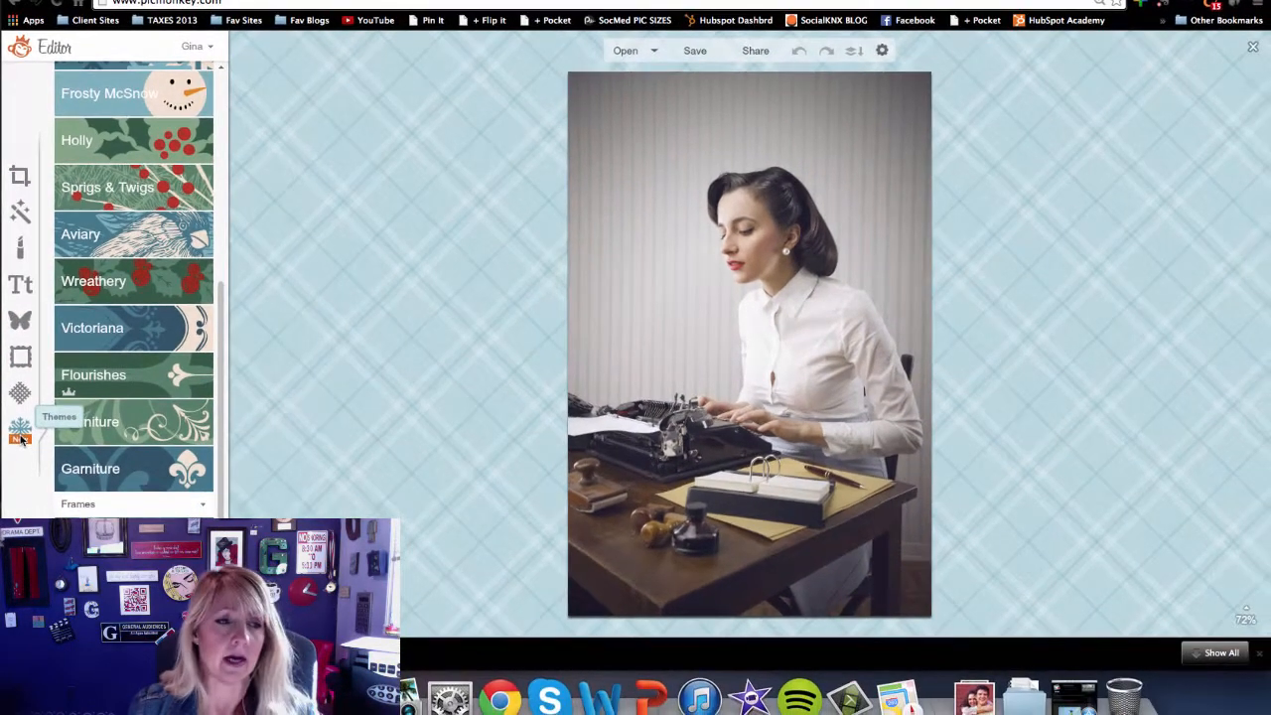
Add the yellow-and-black Royale butterfly overlay to the wall area above the woman's head, near the photo's upper-right corner, and tilt it slightly counterclockwise.
{"action": "left_click", "coordinate": [19, 320]}
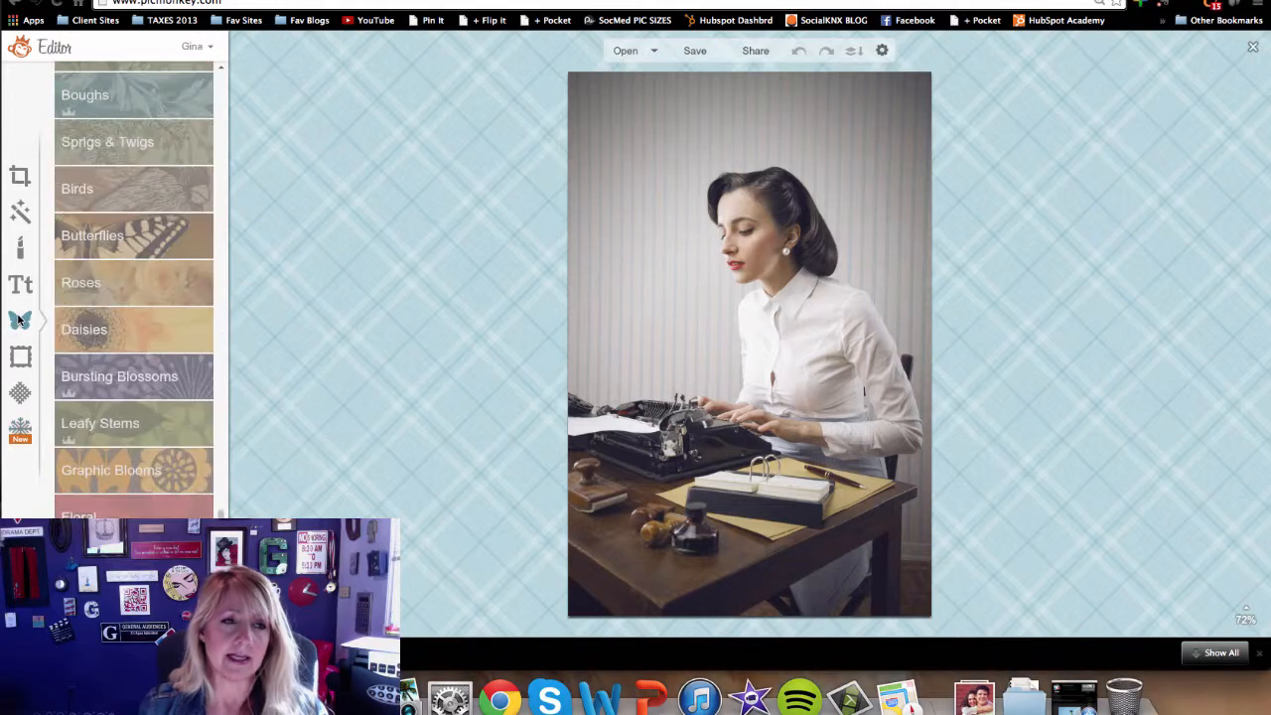
{"action": "left_click", "coordinate": [110, 242]}
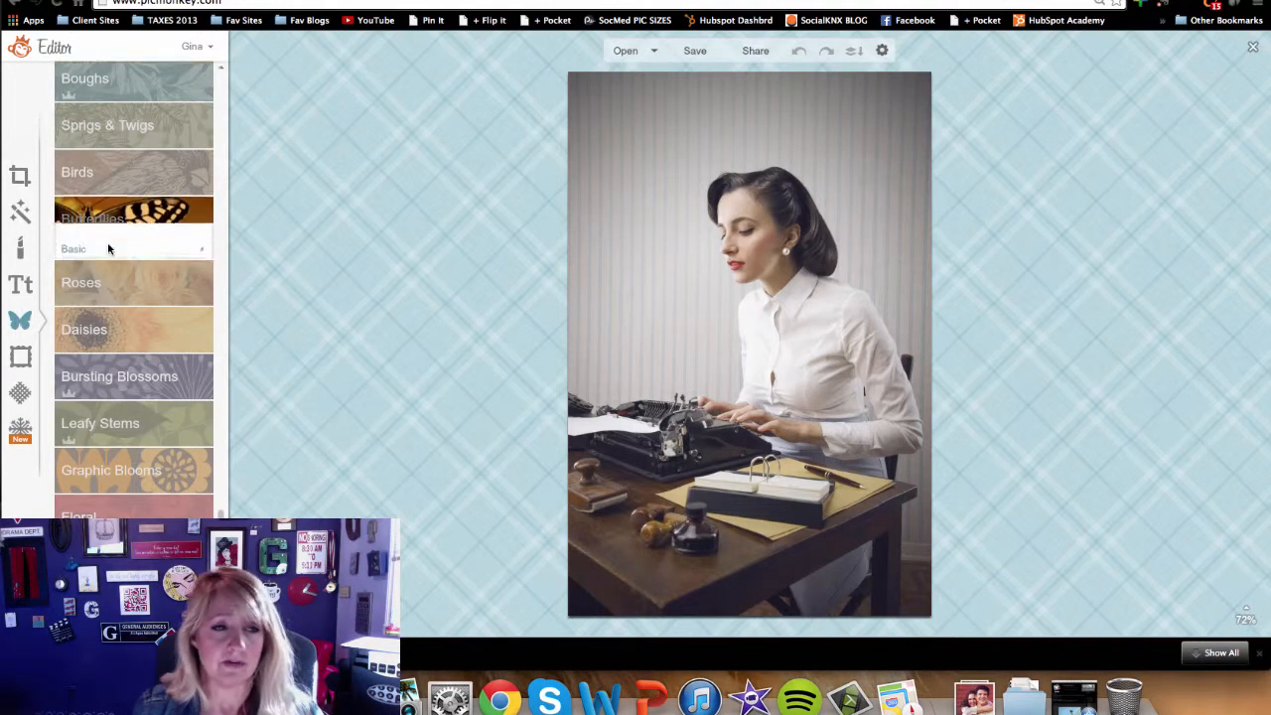
{"action": "left_click", "coordinate": [75, 242]}
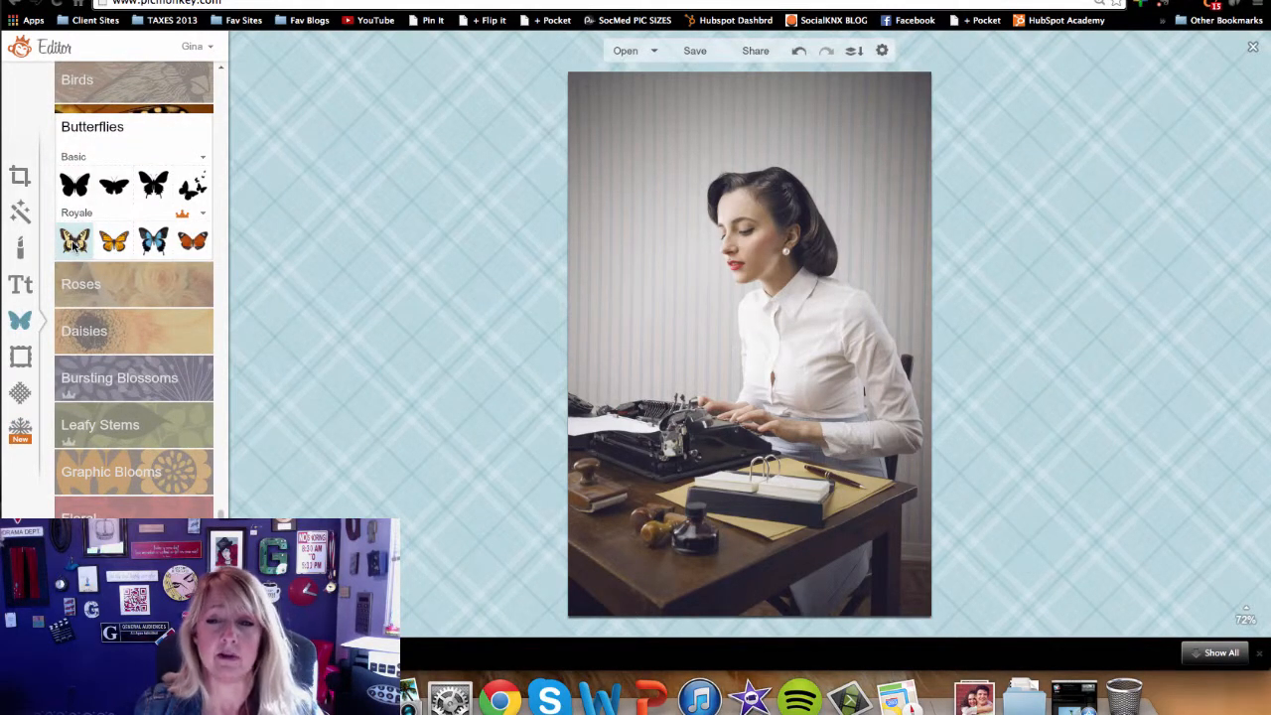
{"action": "left_click_drag", "start_coordinate": [763, 317], "coordinate": [842, 125]}
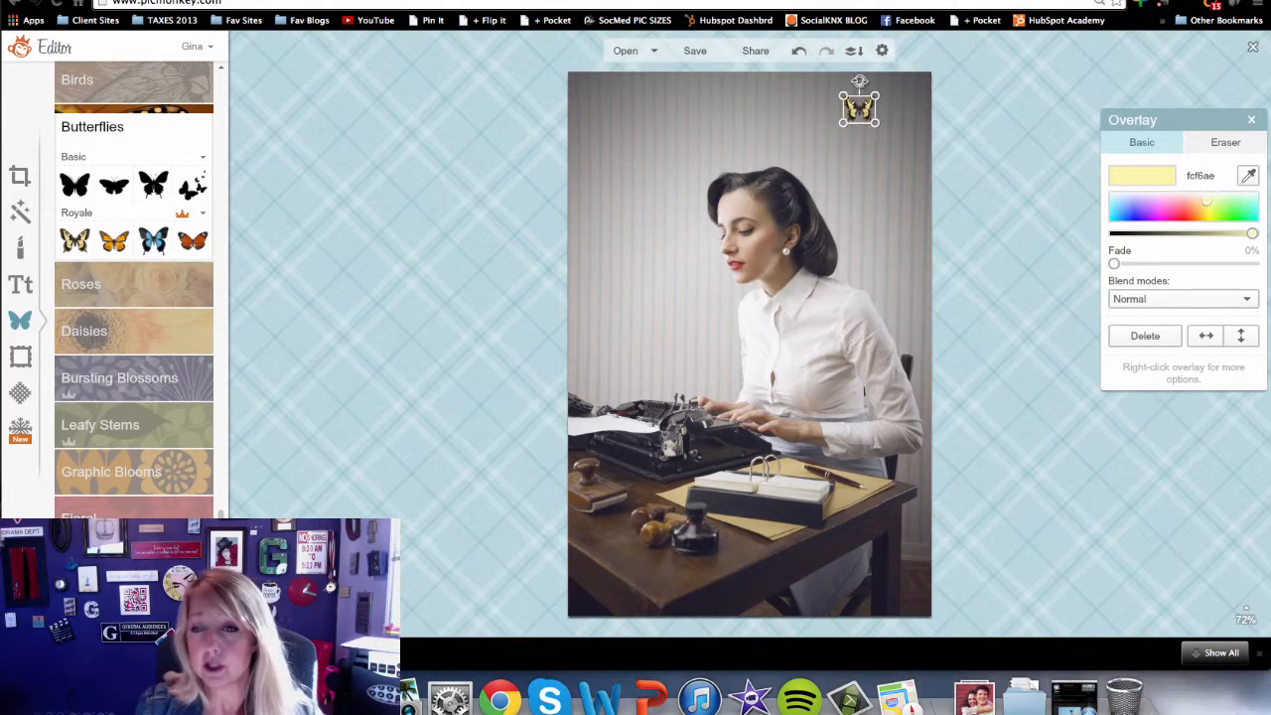
{"action": "mouse_move", "coordinate": [859, 81]}
{"action": "left_mouse_down"}
{"action": "mouse_move", "coordinate": [874, 88]}
{"action": "mouse_move", "coordinate": [850, 84]}
{"action": "left_mouse_up"}
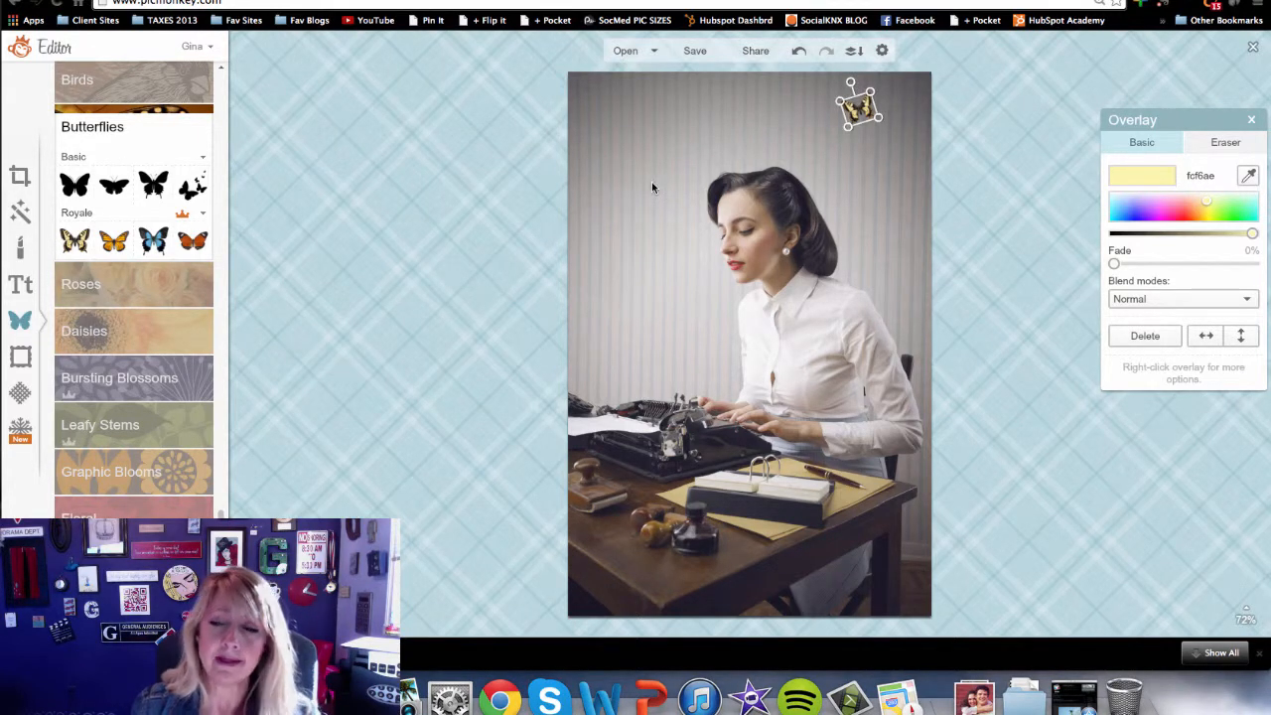
{"action": "left_click", "coordinate": [652, 186]}
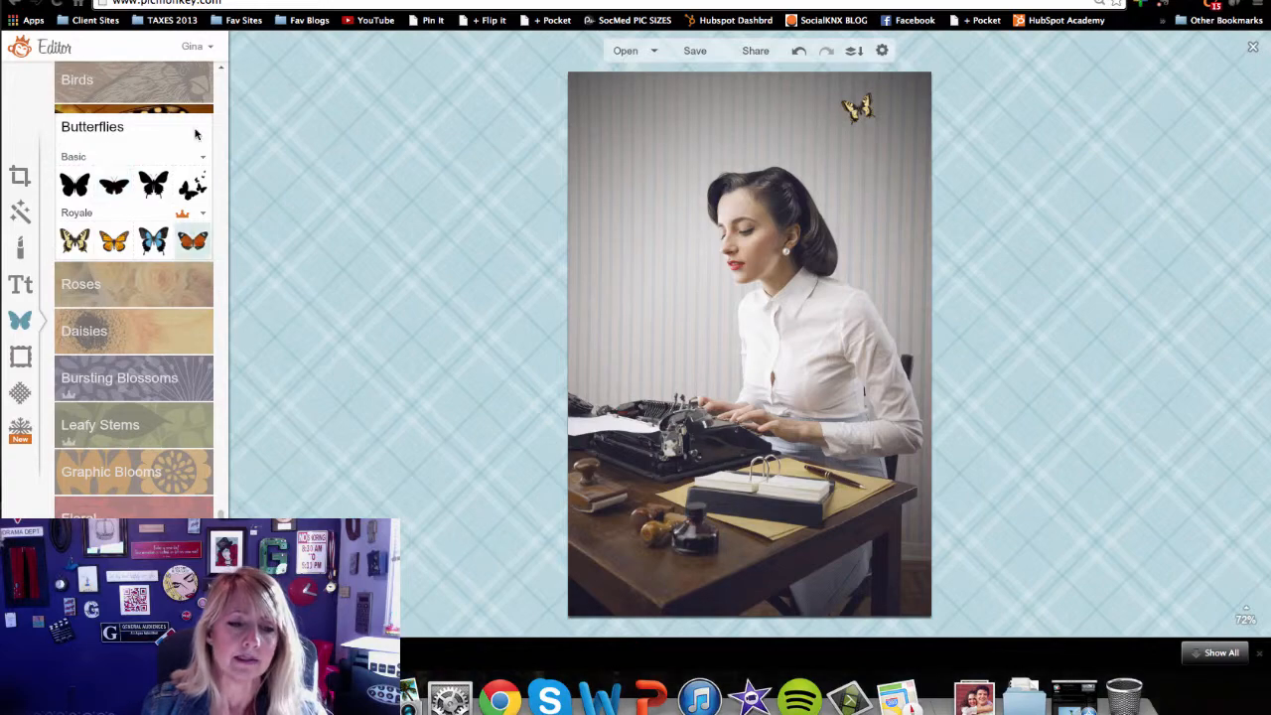
Add the SocialKNX logo as your own overlay, shrink it, tilt it slightly and place it on the chest of the woman's white blouse.
{"action": "scroll", "coordinate": [198, 159], "scroll_direction": "up", "scroll_amount": 2}
{"action": "scroll", "coordinate": [225, 196], "scroll_direction": "down", "scroll_amount": 10}
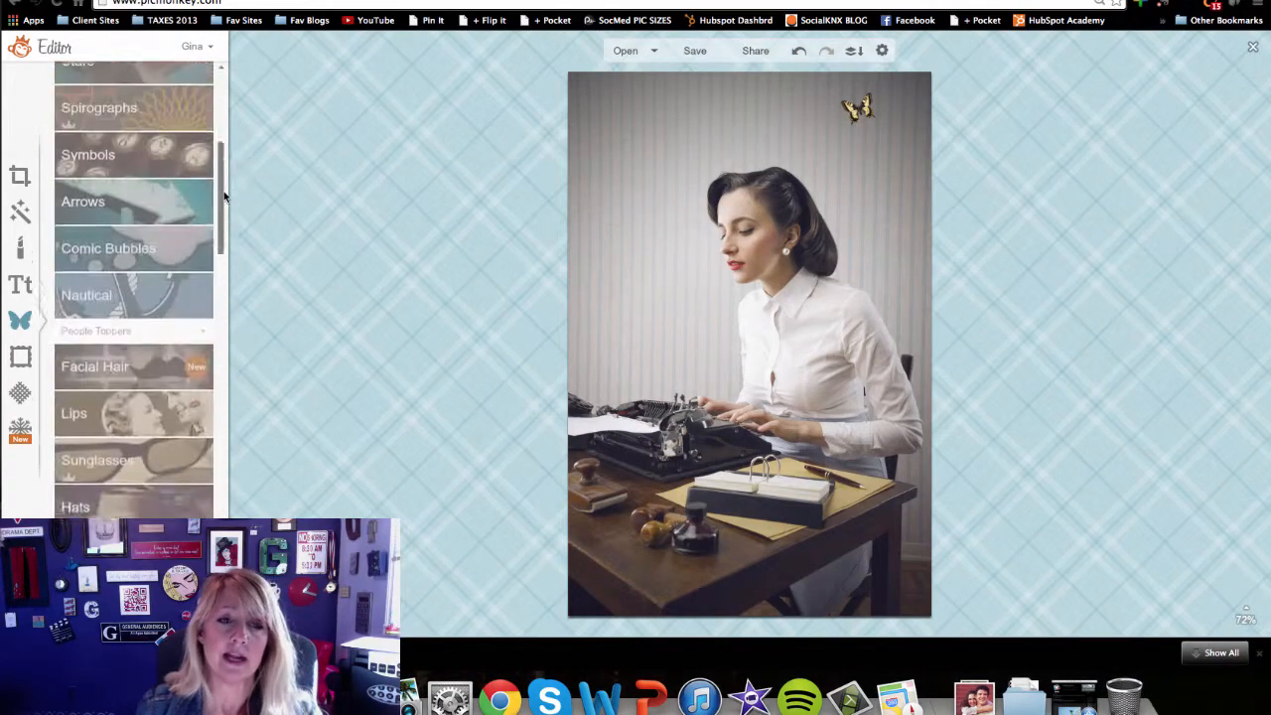
{"action": "left_click_drag", "start_coordinate": [225, 196], "coordinate": [226, 110]}
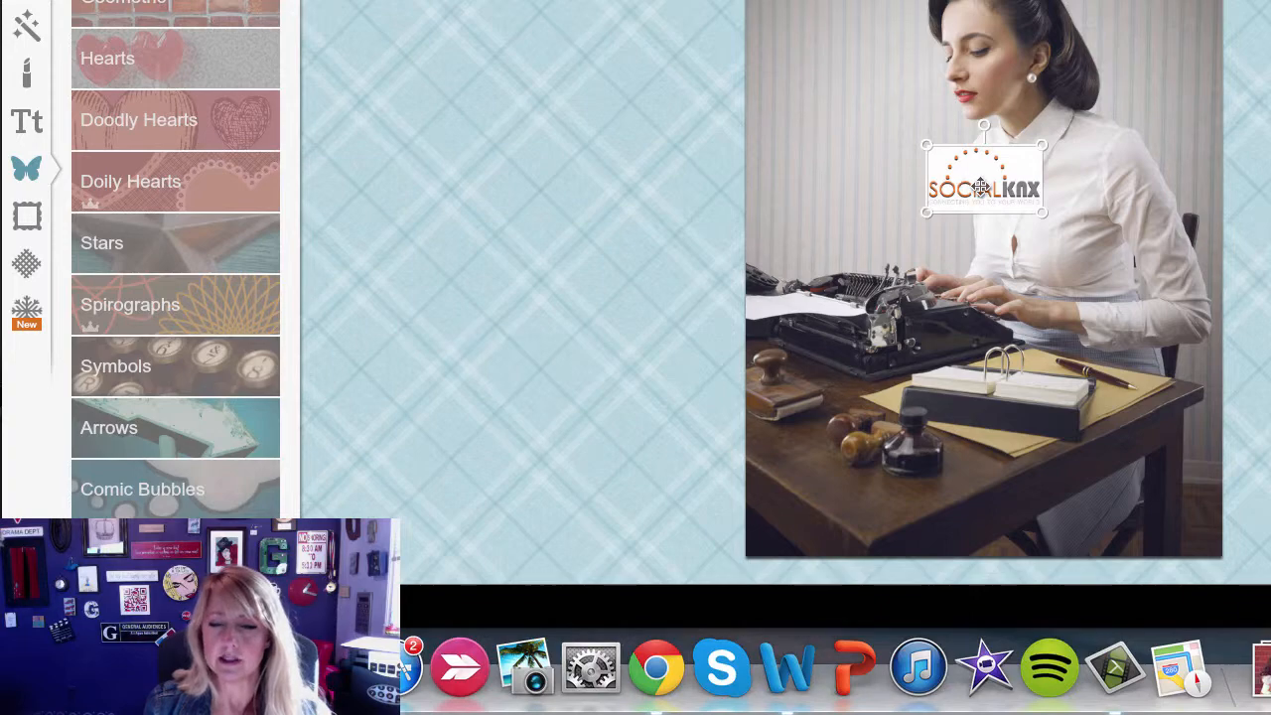
{"action": "left_click_drag", "start_coordinate": [976, 191], "coordinate": [1070, 211]}
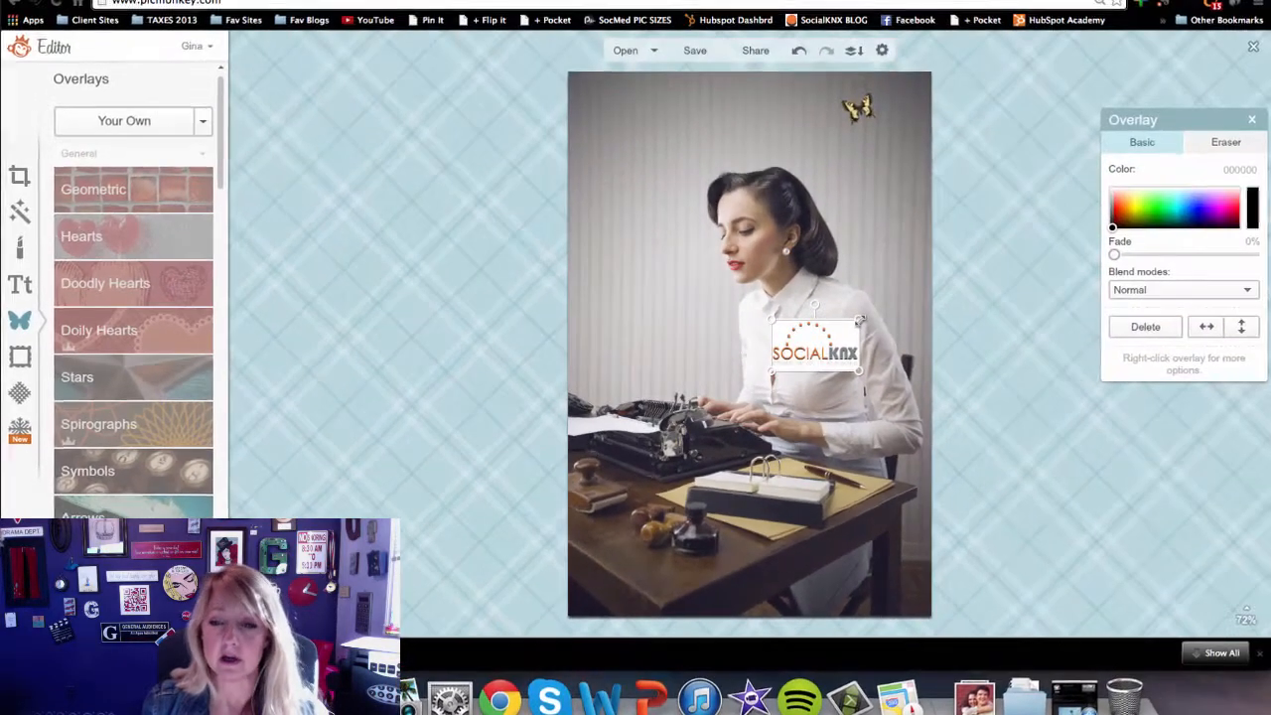
{"action": "left_click_drag", "start_coordinate": [1010, 237], "coordinate": [980, 267]}
{"action": "mouse_move", "coordinate": [794, 359]}
{"action": "left_mouse_down"}
{"action": "mouse_move", "coordinate": [823, 342]}
{"action": "mouse_move", "coordinate": [816, 318]}
{"action": "mouse_move", "coordinate": [784, 385]}
{"action": "mouse_move", "coordinate": [814, 345]}
{"action": "left_mouse_up"}
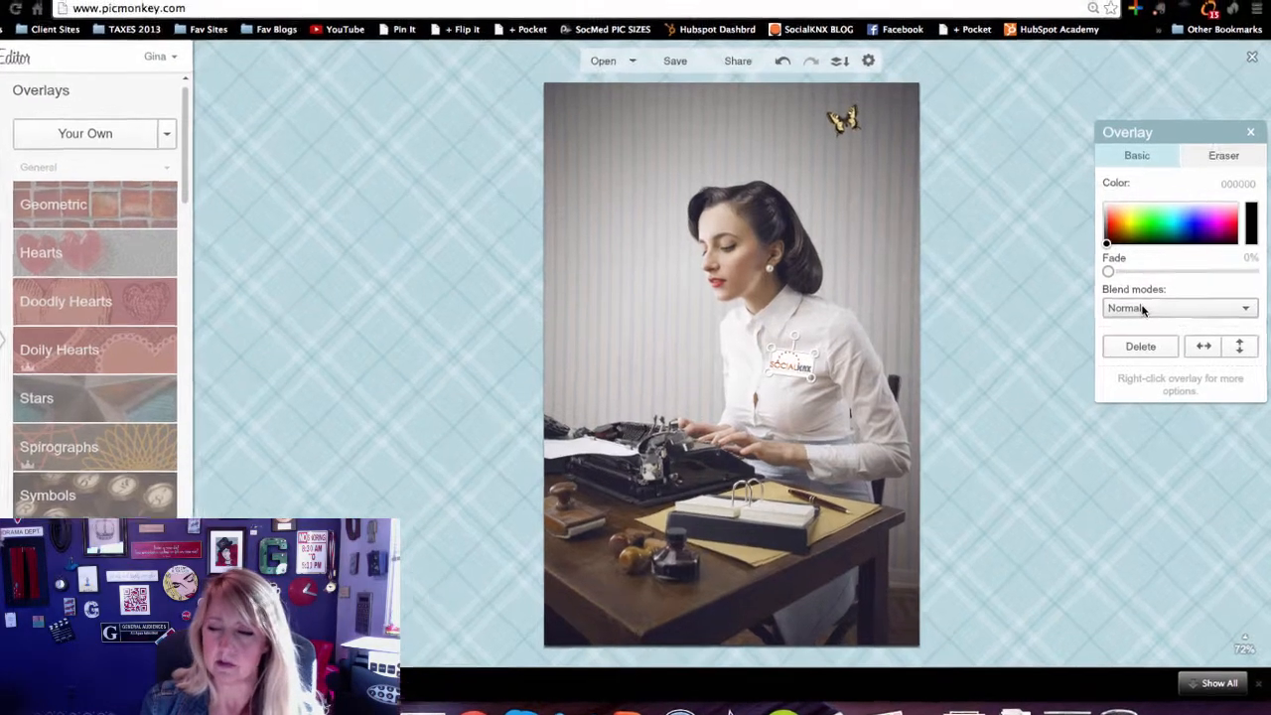
Set the SocialKNX logo's blend mode to Darken so it merges with the blouse, and deselect it.
{"action": "left_click", "coordinate": [1147, 290]}
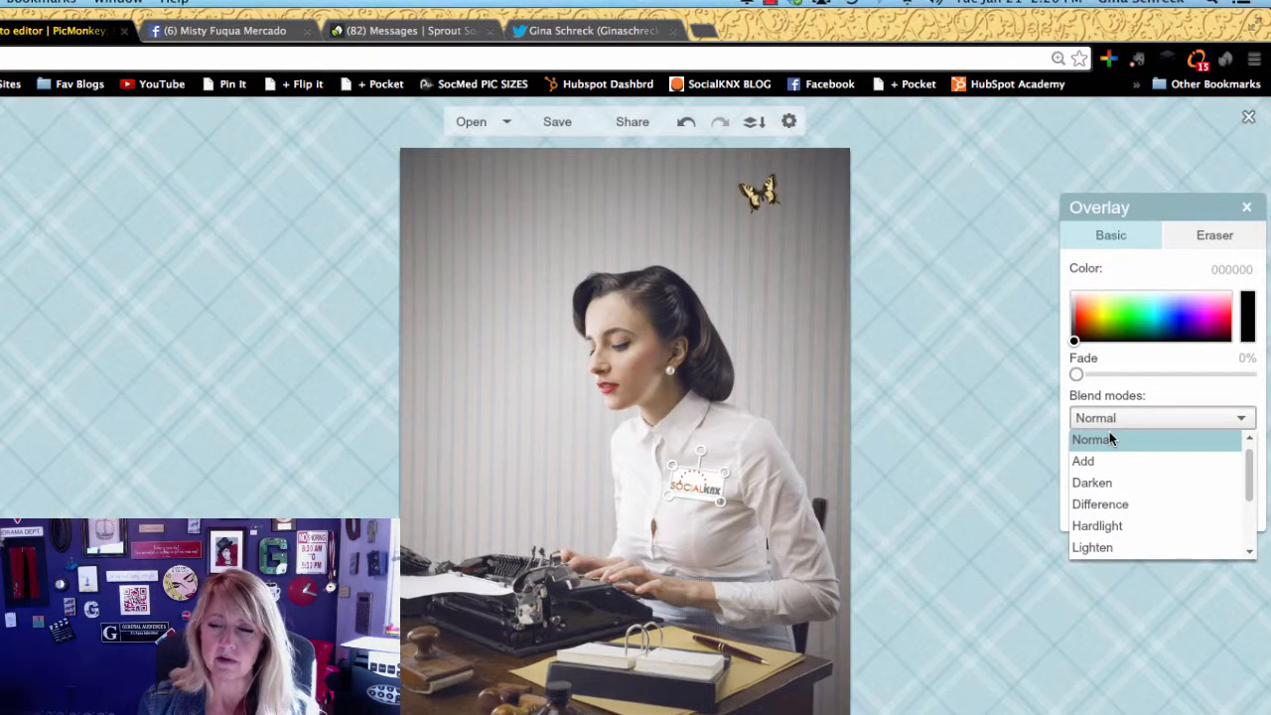
{"action": "left_click", "coordinate": [1096, 484]}
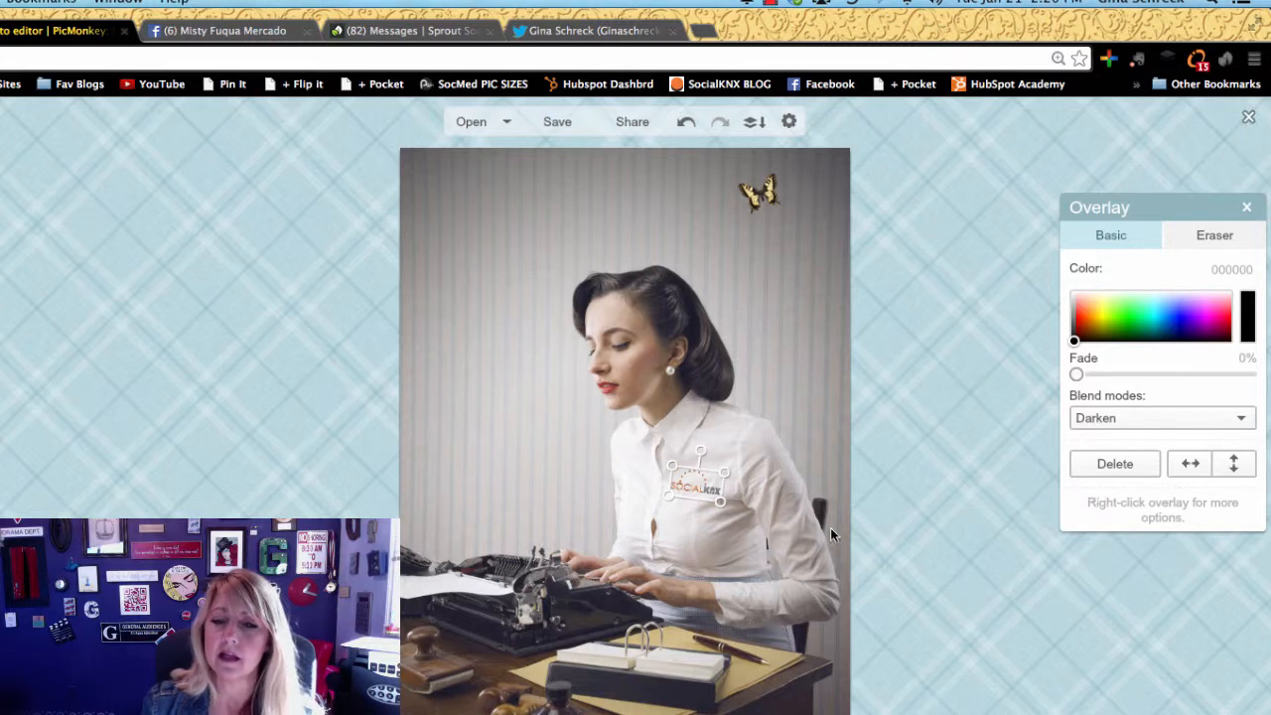
{"action": "left_click", "coordinate": [729, 440]}
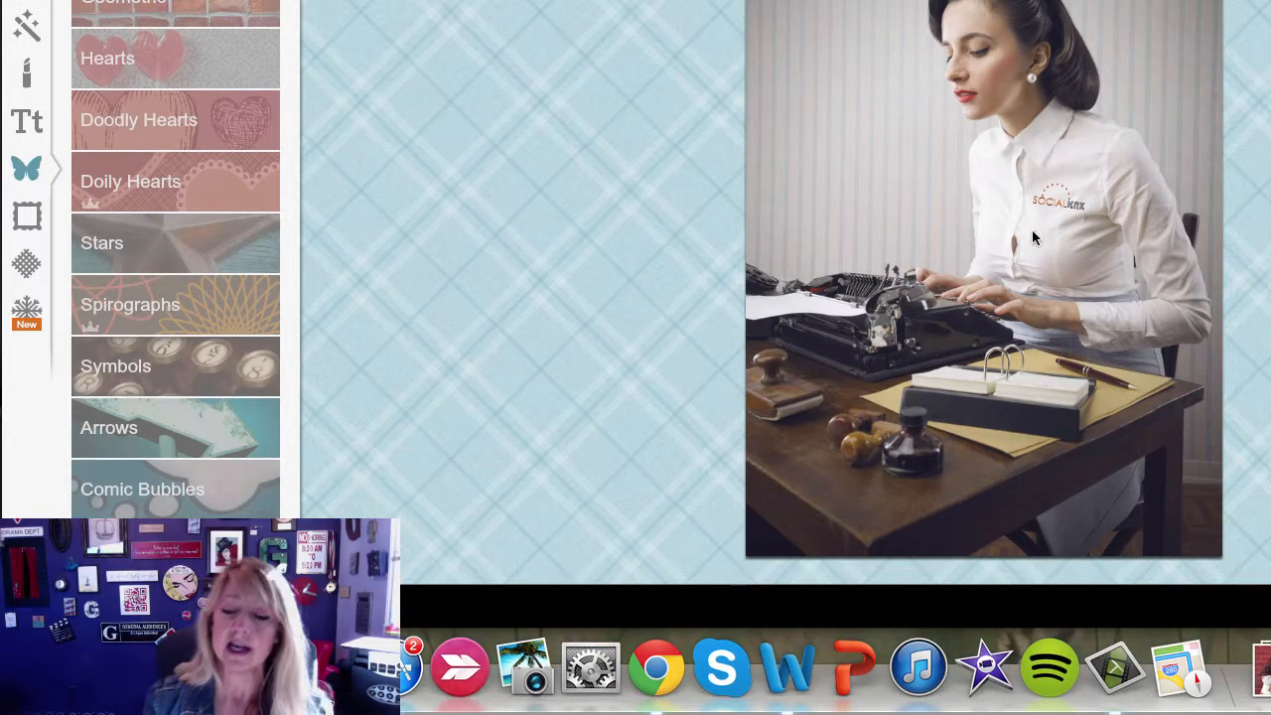
Review the SocialKNX logo's overlay options, such as Straighten, Original size and Send to back, without applying any.
{"action": "left_click", "coordinate": [1074, 209]}
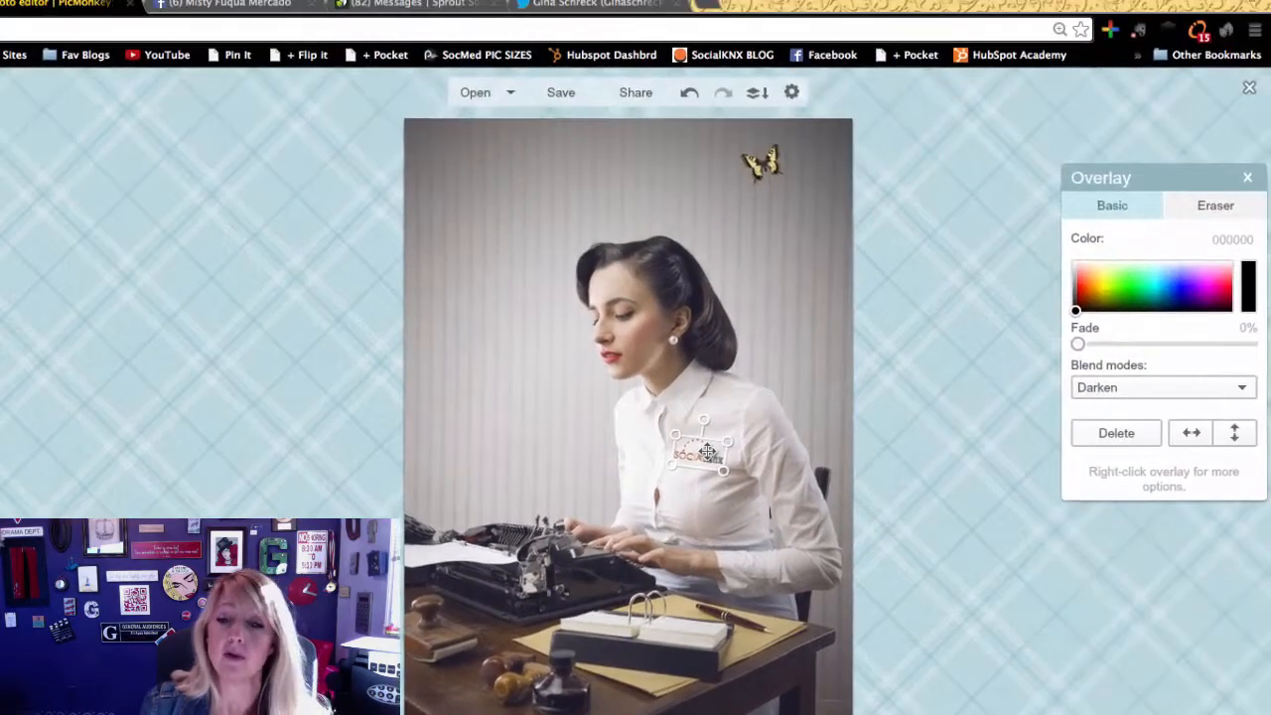
{"action": "right_click", "coordinate": [1065, 200]}
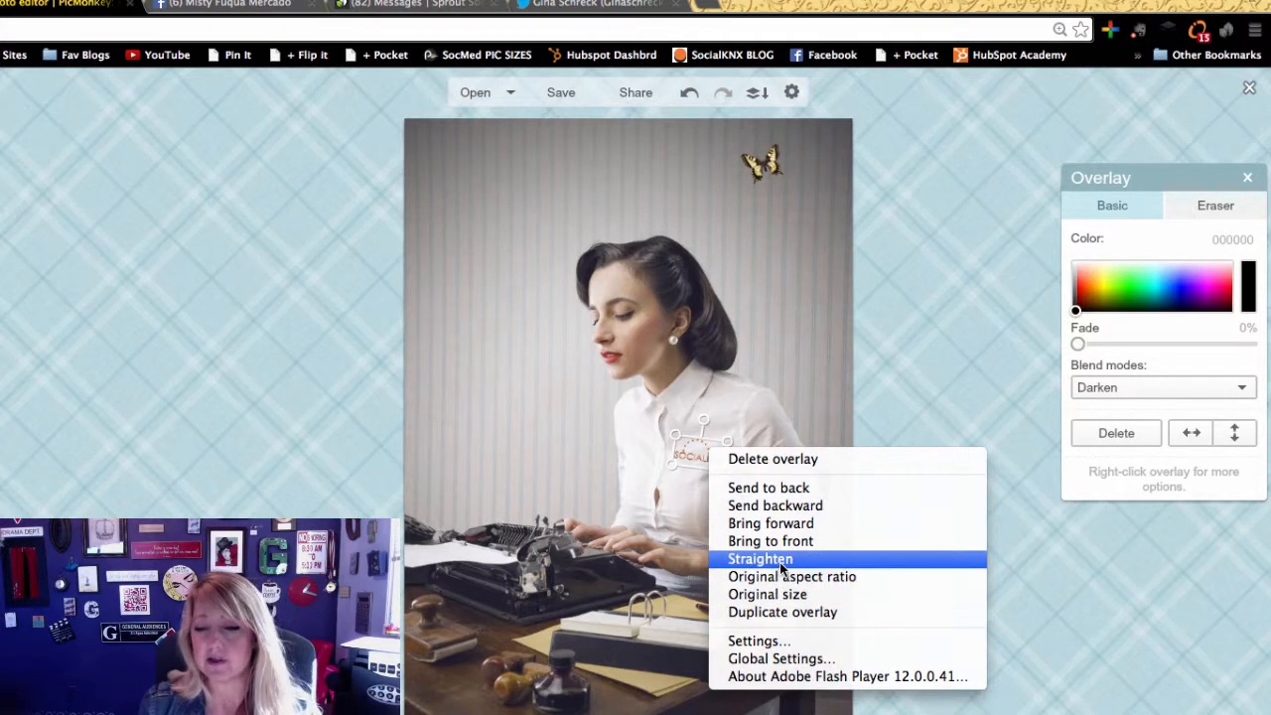
{"action": "left_click", "coordinate": [871, 410]}
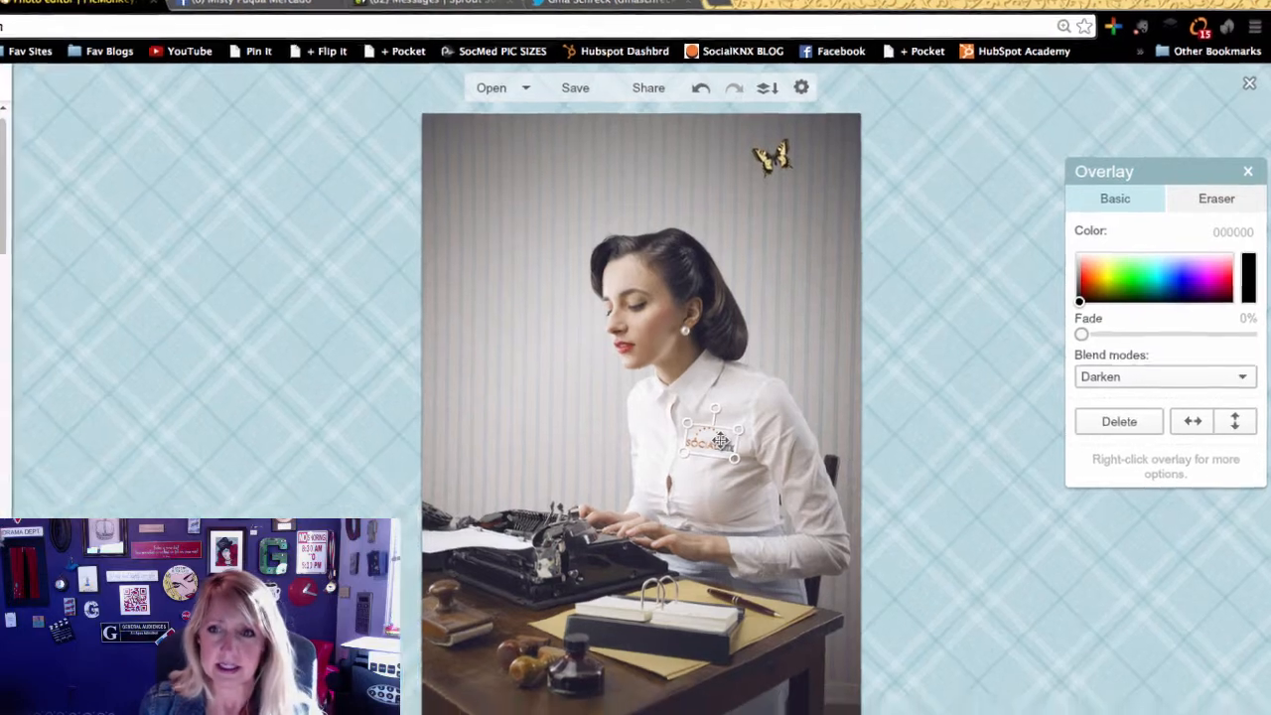
{"action": "left_click", "coordinate": [579, 443]}
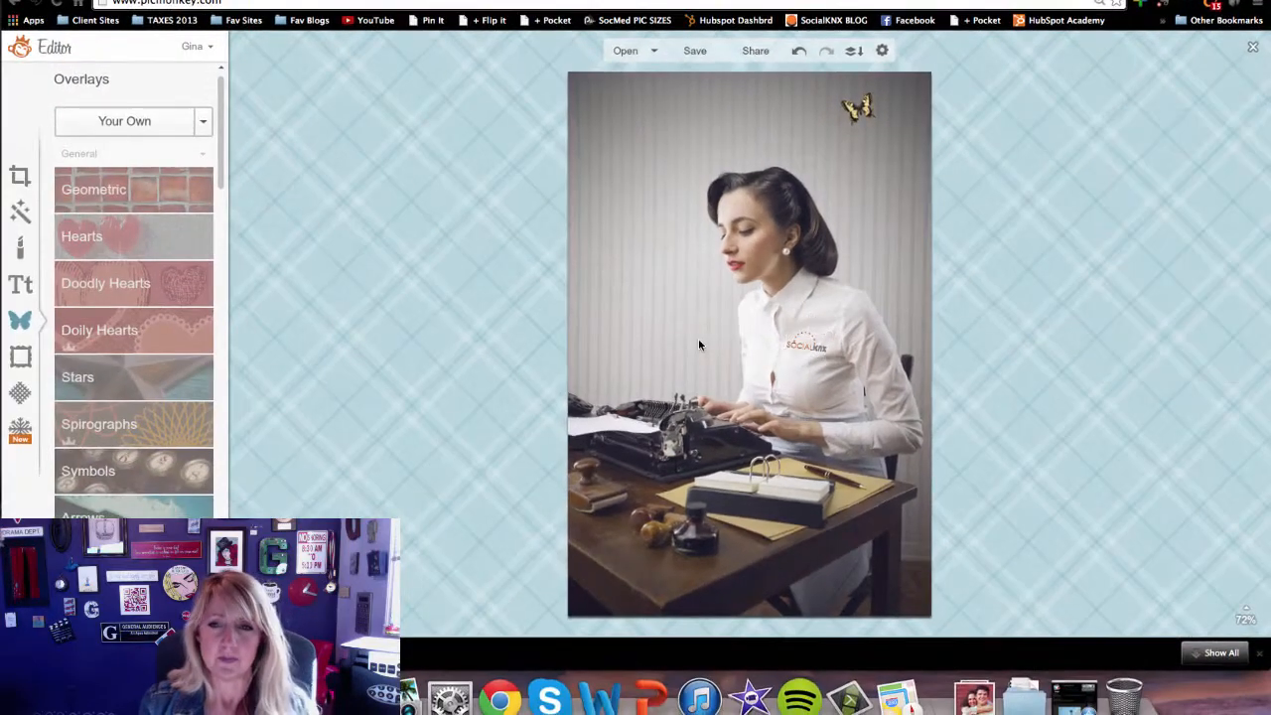
Start saving the picture to the computer, compare the Roger and Sean quality levels, and set the quality to Sean.
{"action": "left_click", "coordinate": [685, 50]}
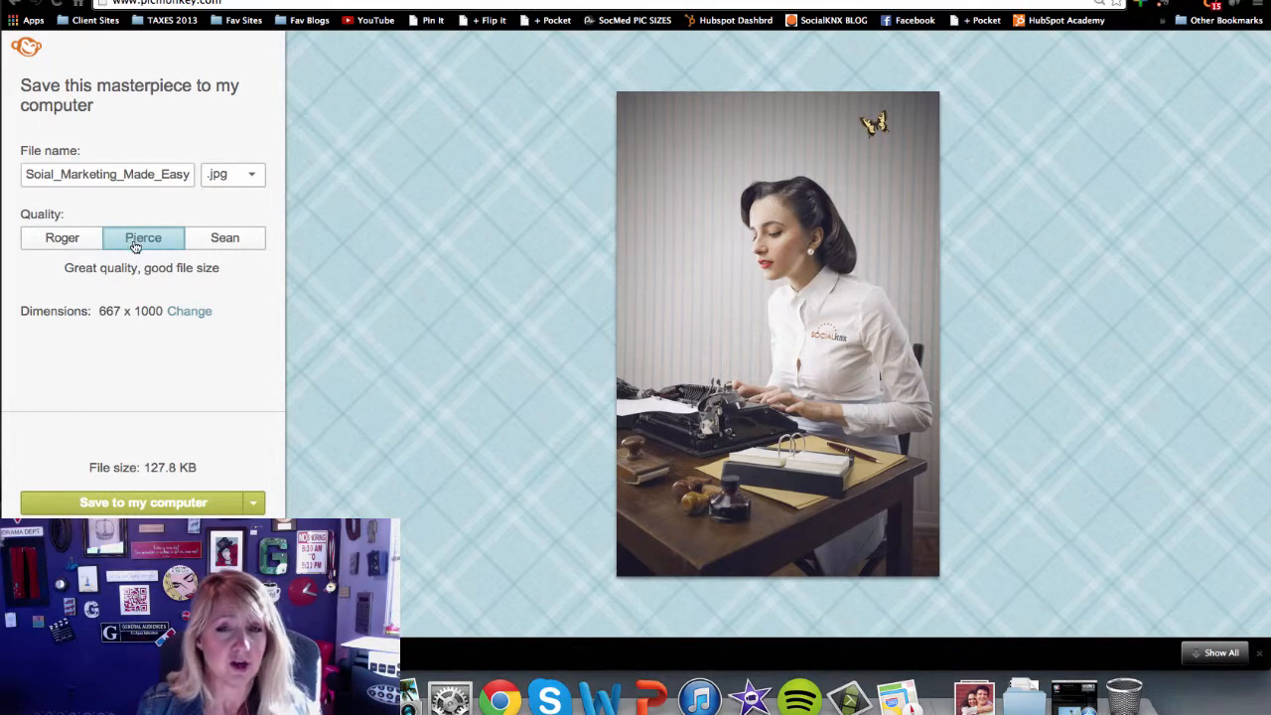
{"action": "left_click", "coordinate": [232, 240]}
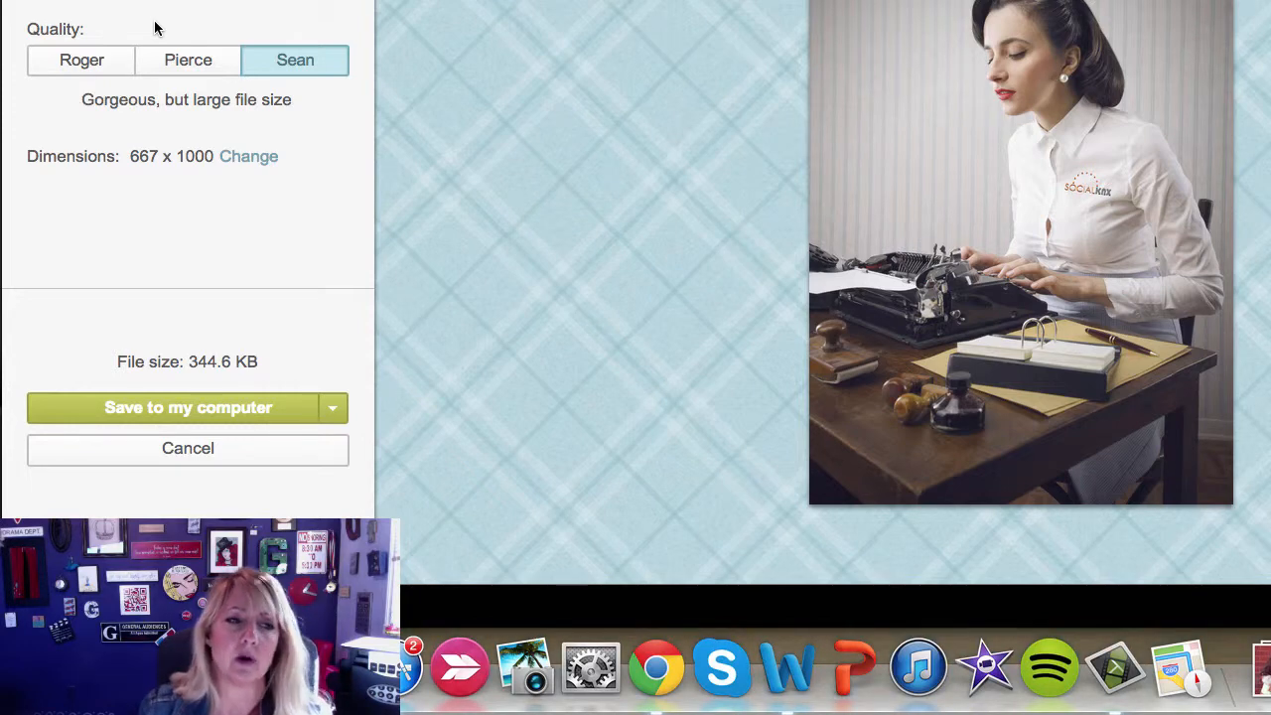
{"action": "left_click", "coordinate": [64, 66]}
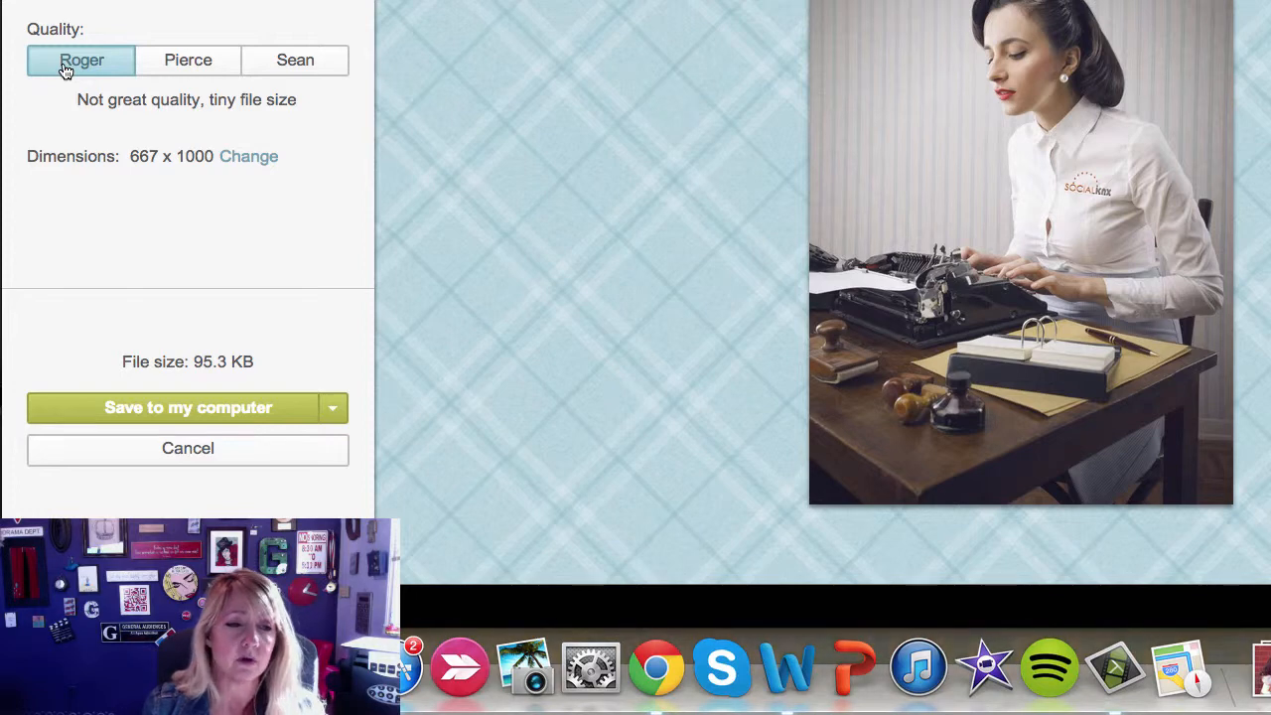
{"action": "left_click", "coordinate": [294, 65]}
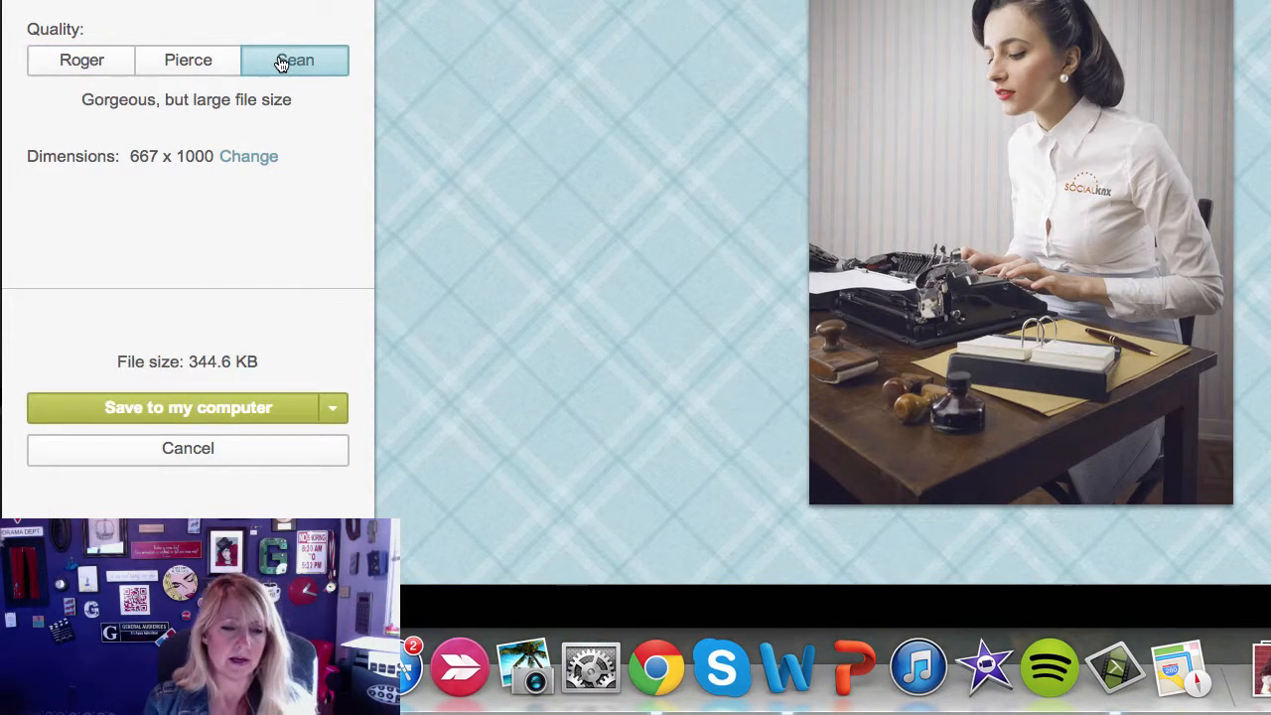